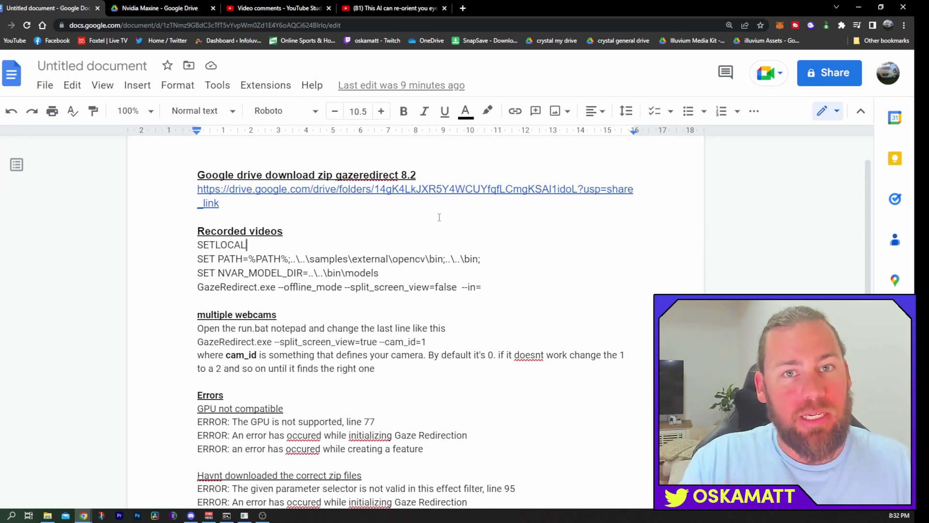
Download the MAXINE-AR-SDK-0.8.2.0 folder from the Nvidia Maxine Drive folder as a zip.
{"action": "left_click", "coordinate": [265, 207]}
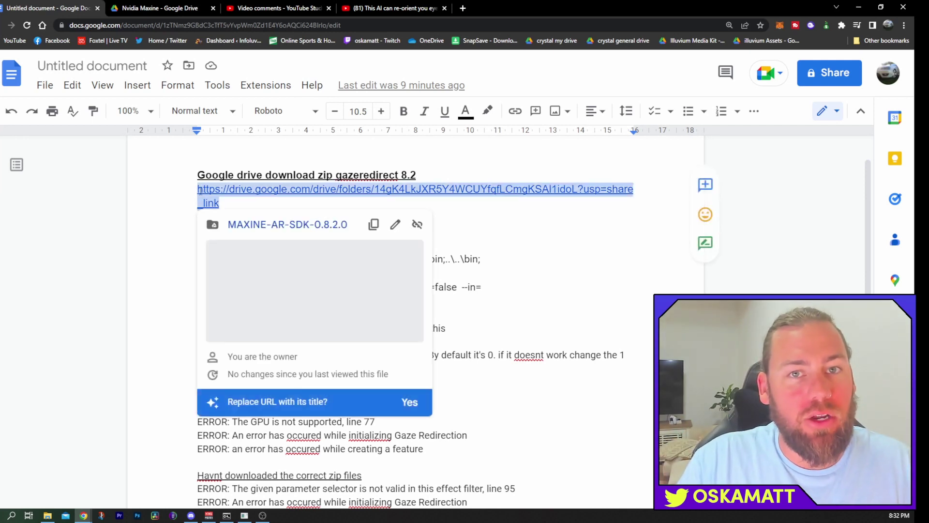
{"action": "left_click", "coordinate": [563, 224]}
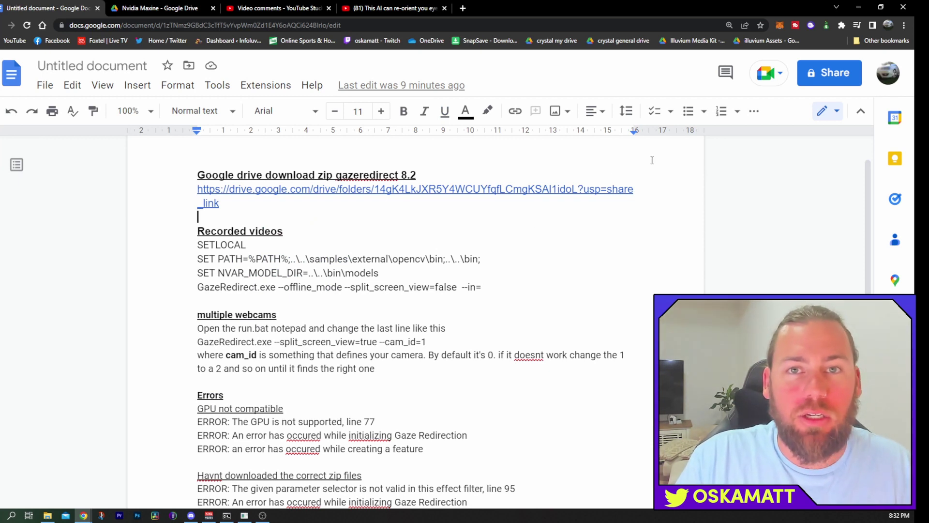
{"action": "left_click", "coordinate": [160, 8]}
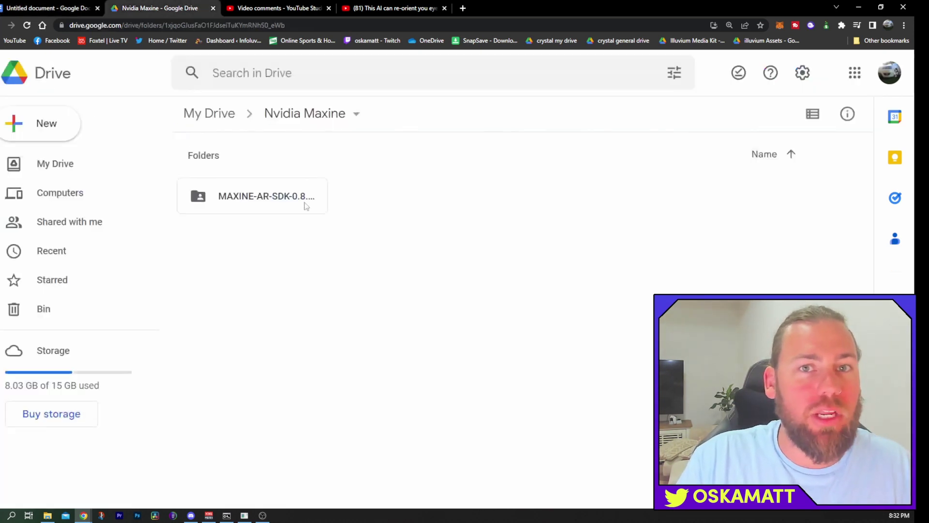
{"action": "right_click", "coordinate": [261, 199]}
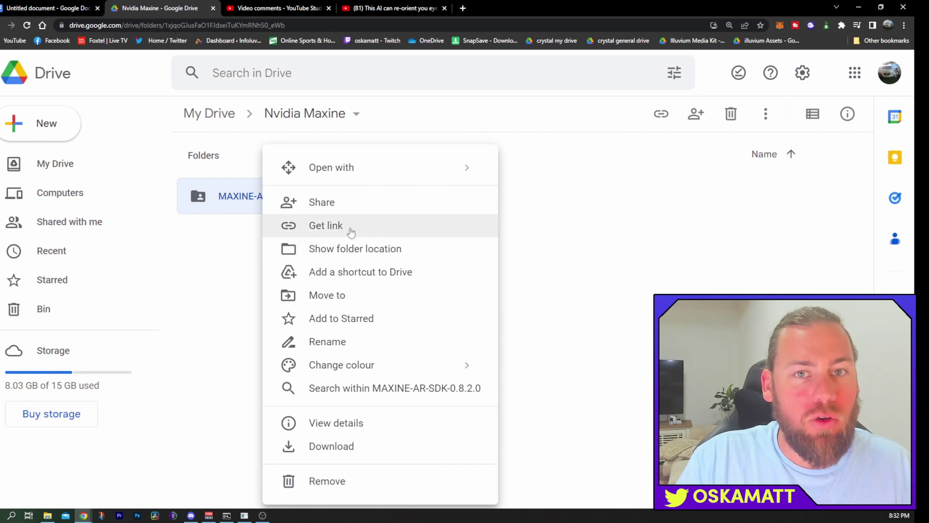
{"action": "left_click", "coordinate": [350, 446]}
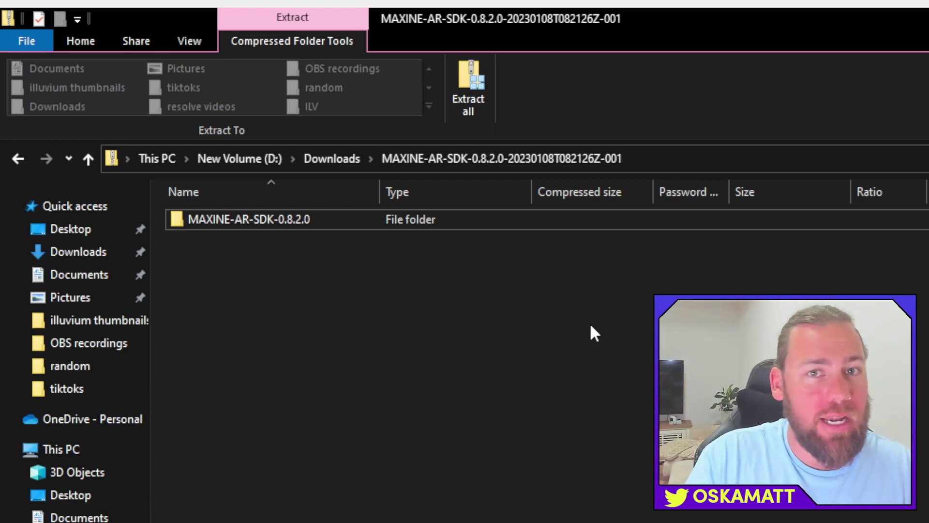
Go through both MAXINE-AR-SDK-0.8.2.0 folders and samples into the GazeRedirect folder.
{"action": "double_click", "coordinate": [340, 222]}
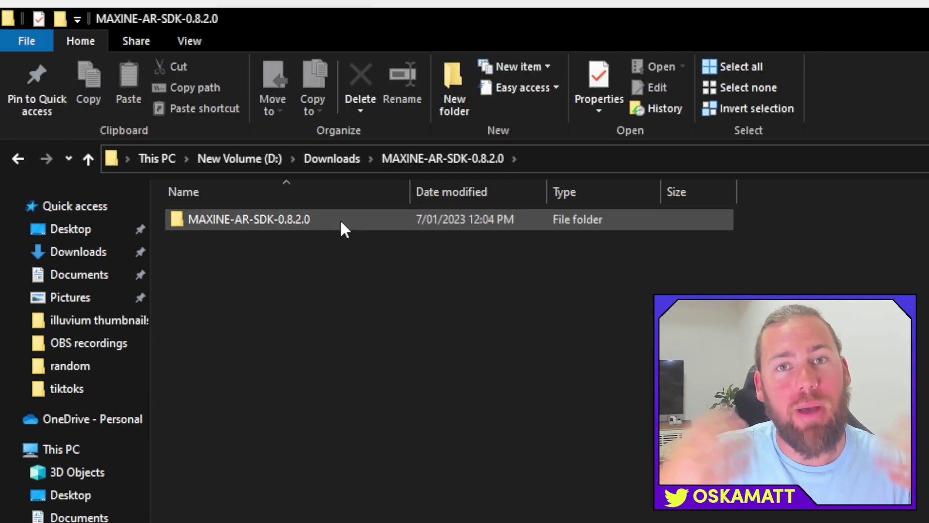
{"action": "double_click", "coordinate": [328, 220]}
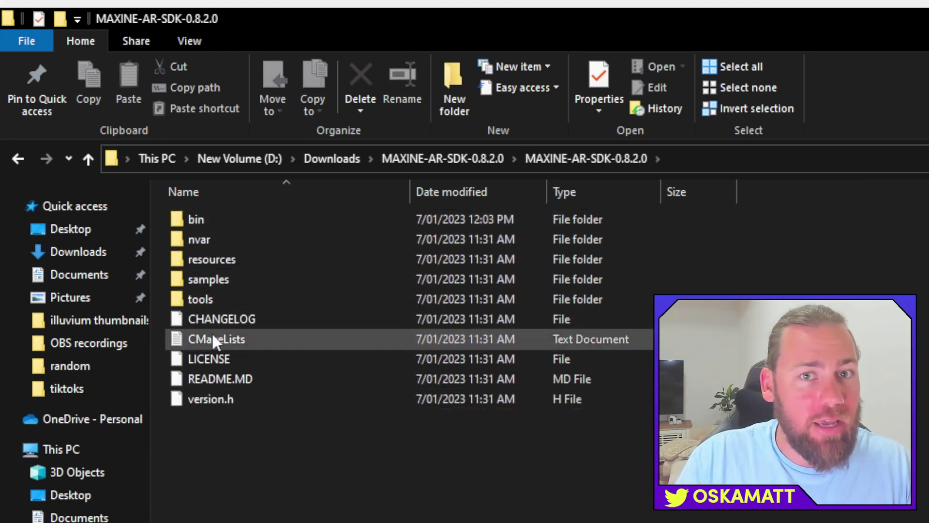
{"action": "left_click", "coordinate": [203, 280]}
{"action": "double_click", "coordinate": [204, 280]}
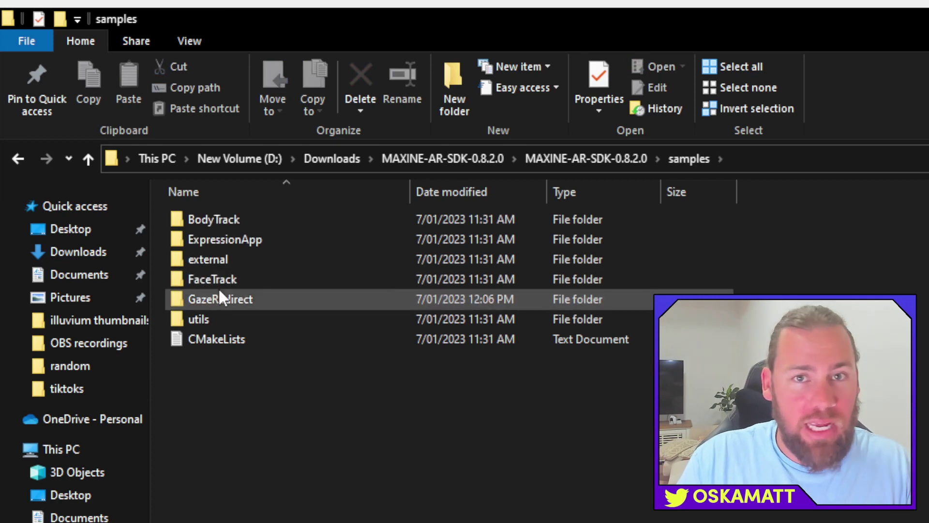
{"action": "double_click", "coordinate": [234, 295]}
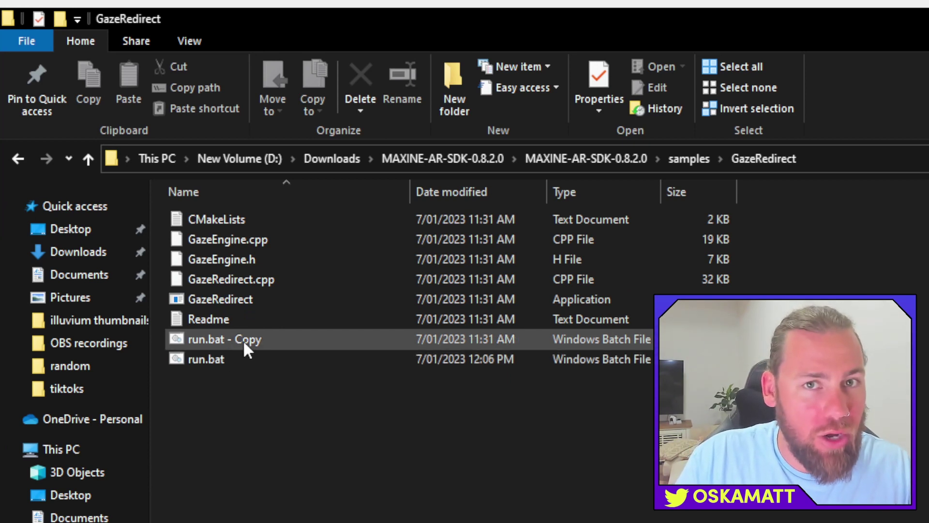
Open a Command Prompt at GazeRedirect using cmd in the address bar and enter run.bat.
{"action": "left_click", "coordinate": [842, 159]}
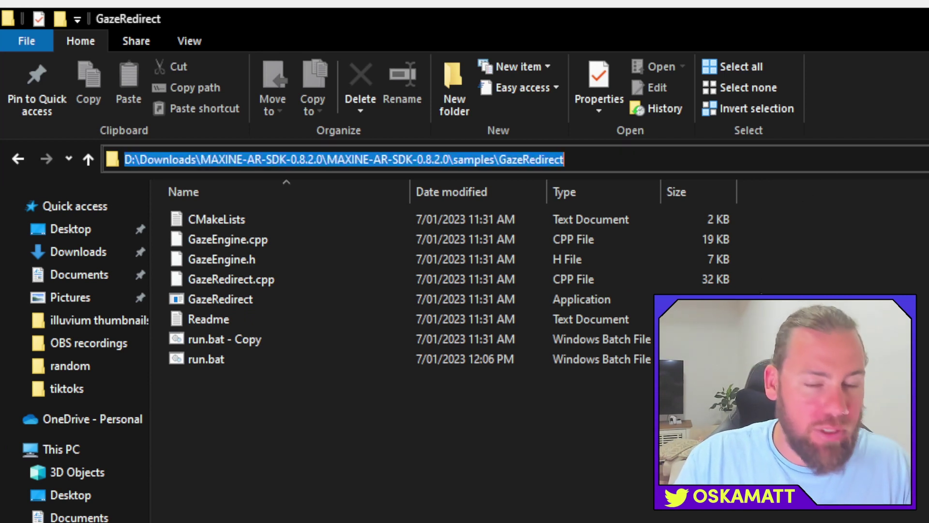
{"action": "type", "text": "cmd"}
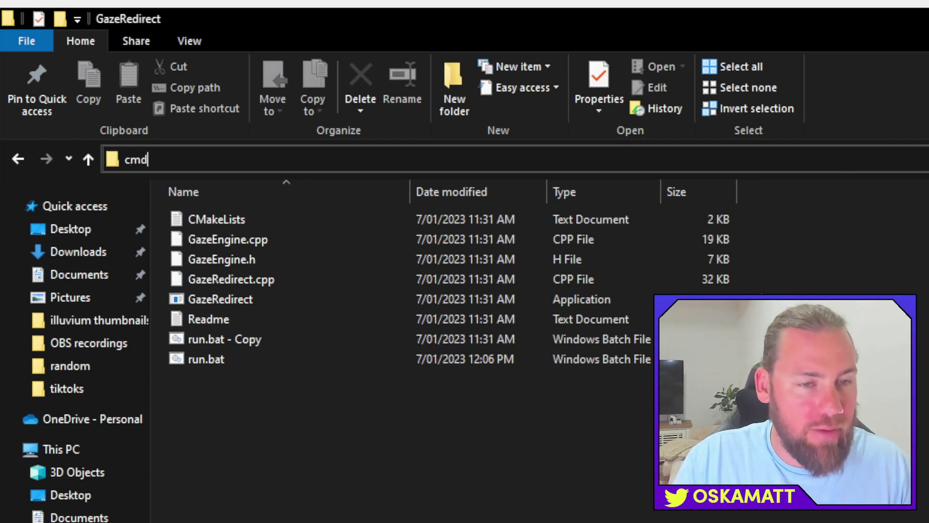
{"action": "key", "text": "Return"}
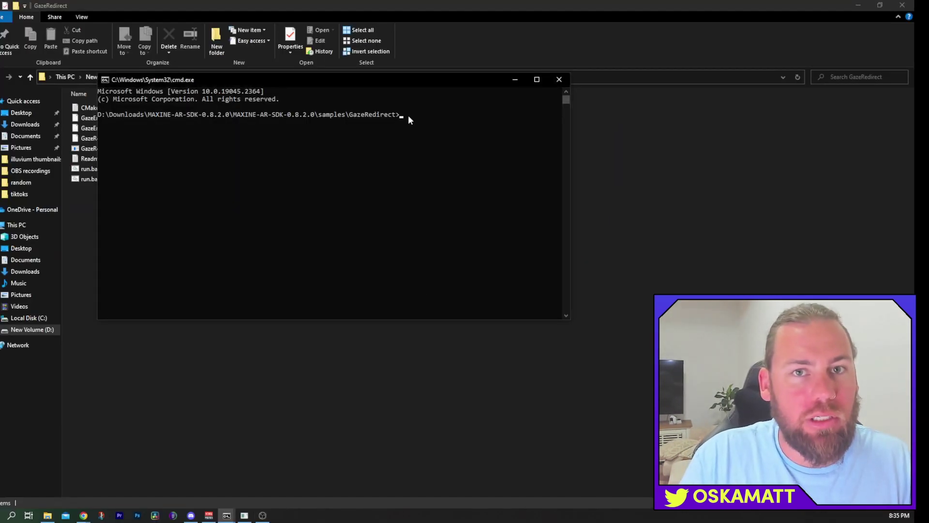
{"action": "left_click", "coordinate": [407, 117]}
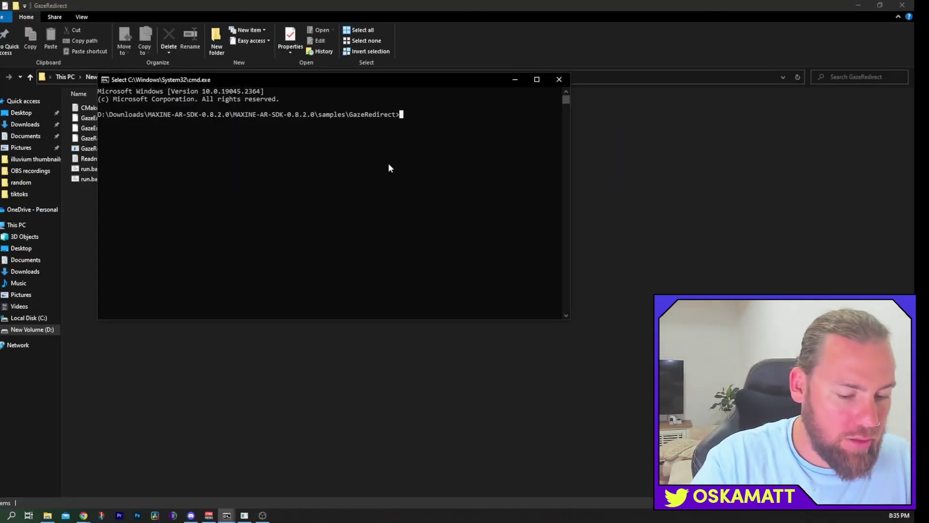
{"action": "type", "text": "run.bat"}
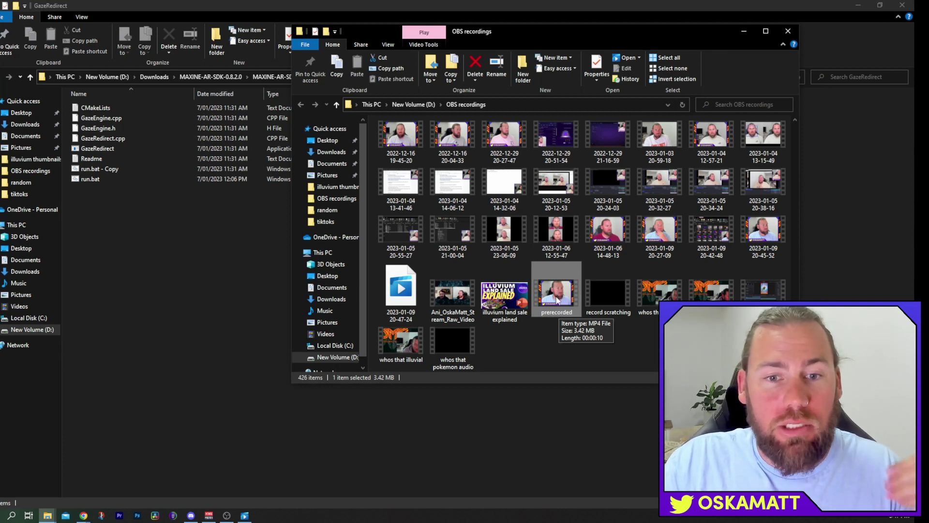
Move the prerecorded MP4 into GazeRedirect and open run.bat in Notepad.
{"action": "left_click_drag", "start_coordinate": [556, 299], "coordinate": [137, 238]}
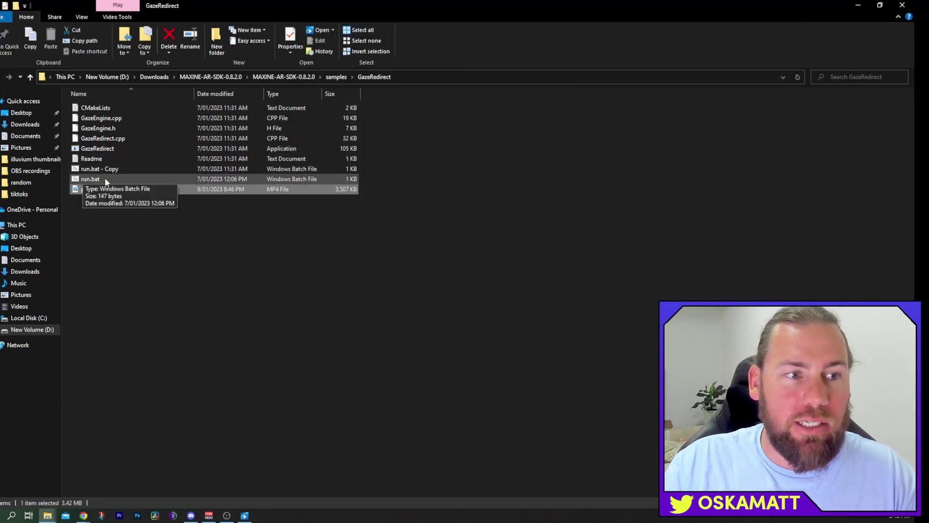
{"action": "left_click", "coordinate": [134, 241]}
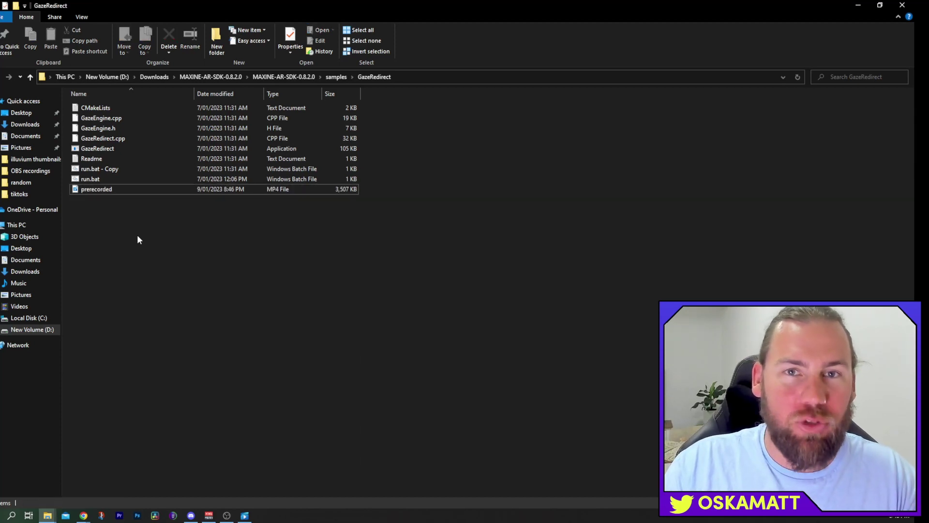
{"action": "left_click", "coordinate": [91, 181]}
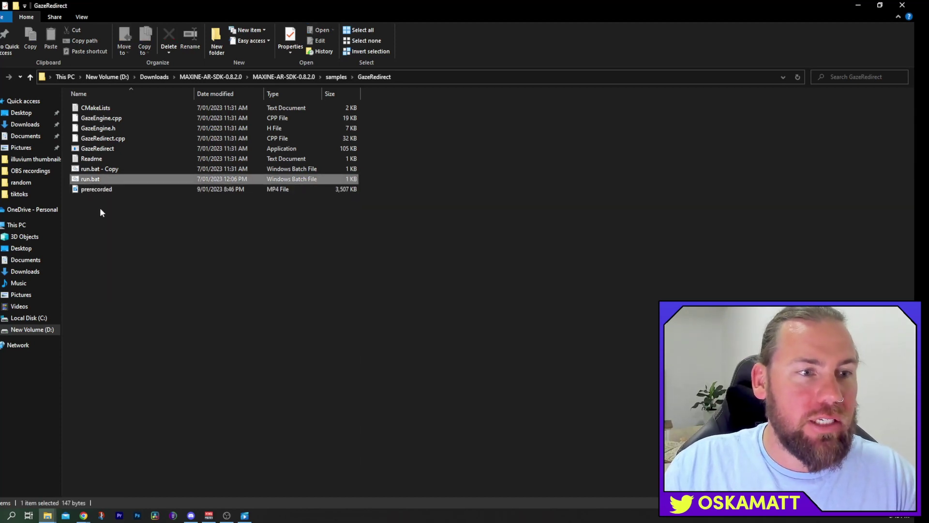
{"action": "right_click", "coordinate": [91, 180]}
{"action": "left_click", "coordinate": [125, 196]}
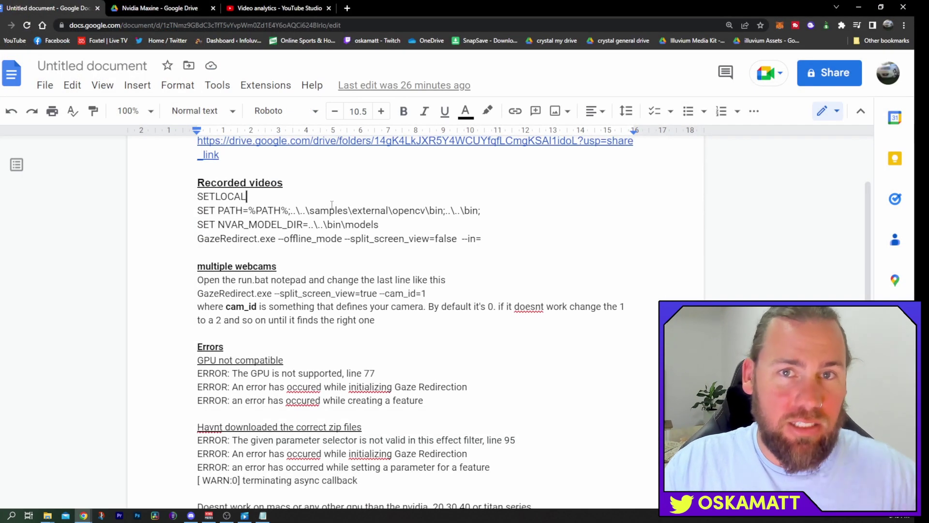
Copy the four Recorded videos lines, SETLOCAL through the GazeRedirect.exe --offline_mode line.
{"action": "left_click_drag", "start_coordinate": [197, 183], "coordinate": [283, 182]}
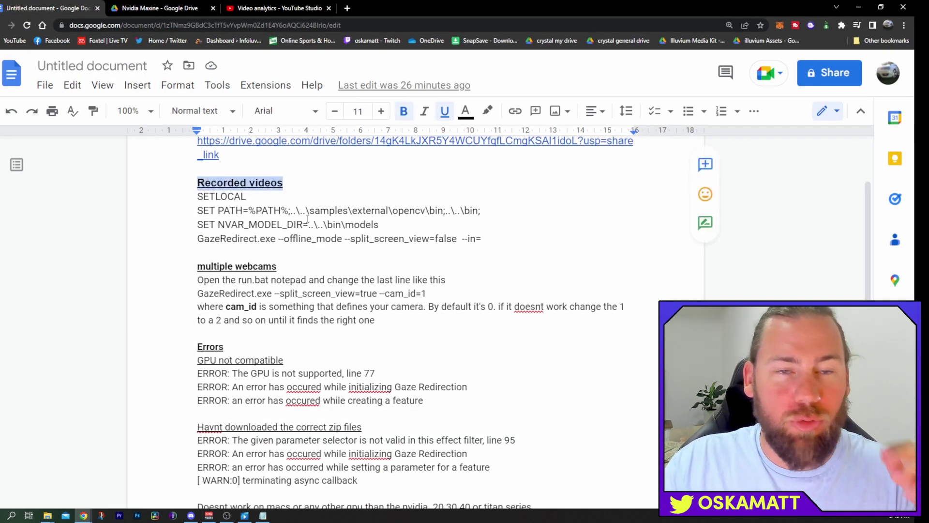
{"action": "left_click_drag", "start_coordinate": [197, 196], "coordinate": [454, 248]}
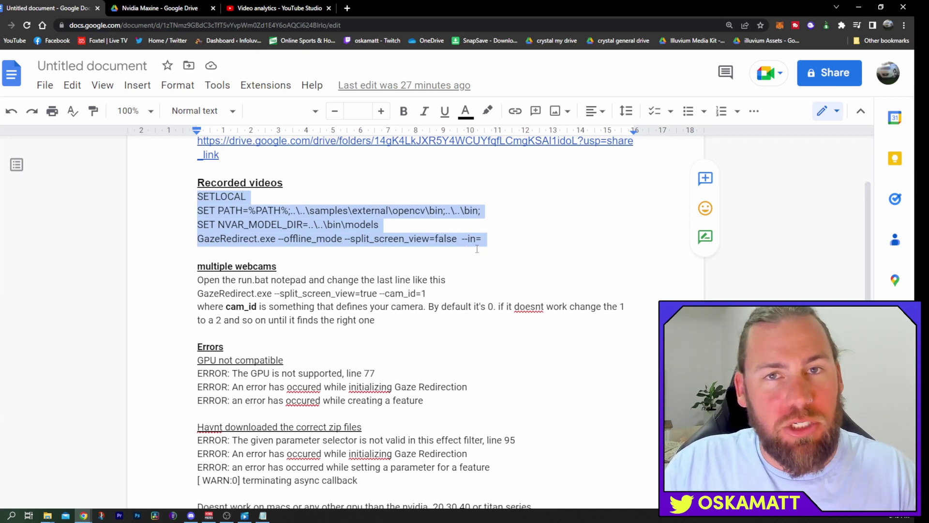
{"action": "right_click", "coordinate": [297, 221]}
{"action": "left_click", "coordinate": [320, 162]}
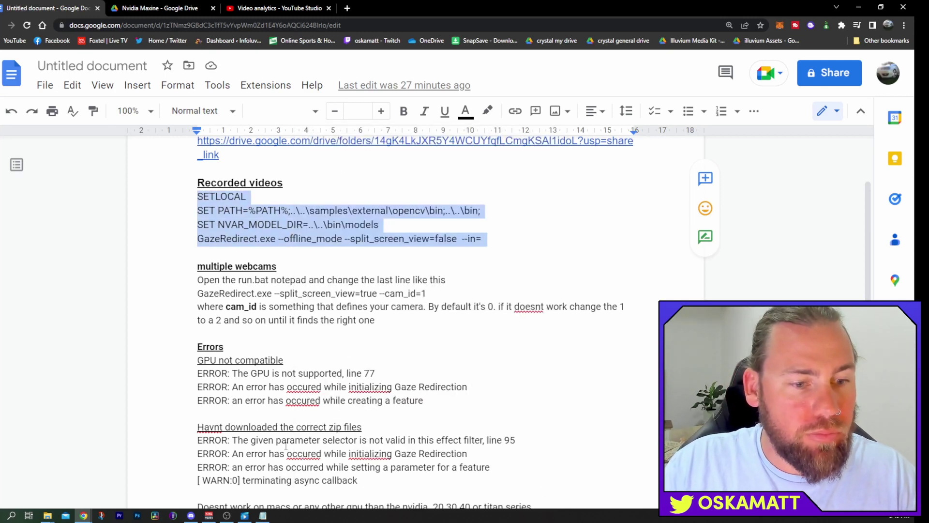
Swap run.bat's old lines for the pasted --offline_mode --split_screen_view=false --in= commands.
{"action": "left_click", "coordinate": [262, 515]}
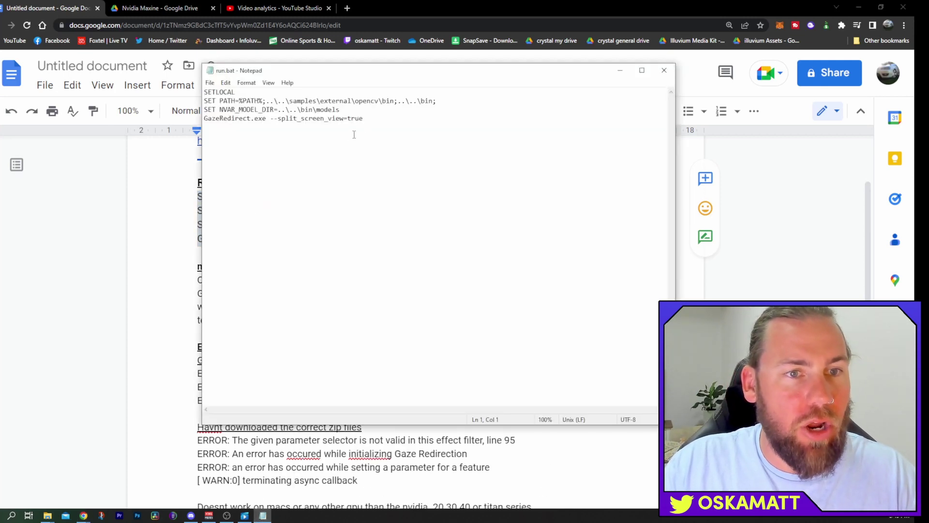
{"action": "left_click_drag", "start_coordinate": [373, 120], "coordinate": [202, 90]}
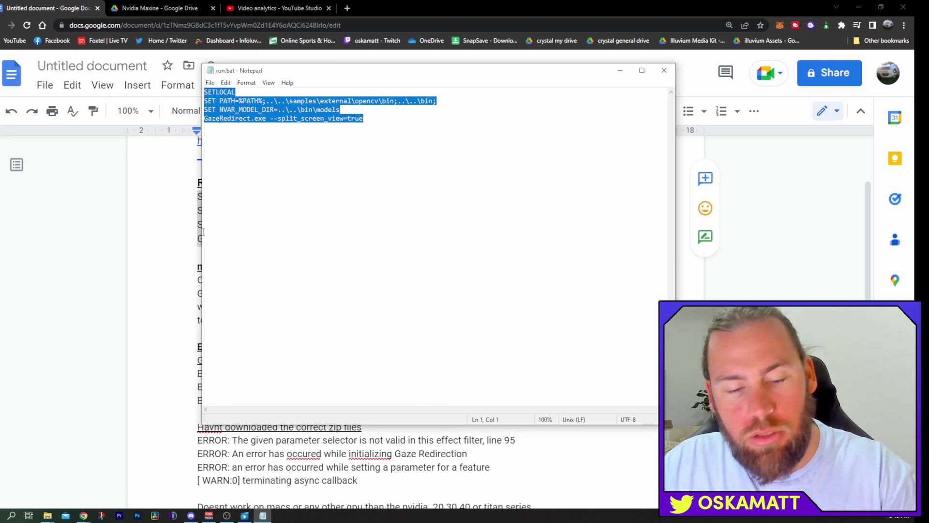
{"action": "key", "text": "Delete"}
{"action": "right_click", "coordinate": [228, 127]}
{"action": "left_click", "coordinate": [274, 171]}
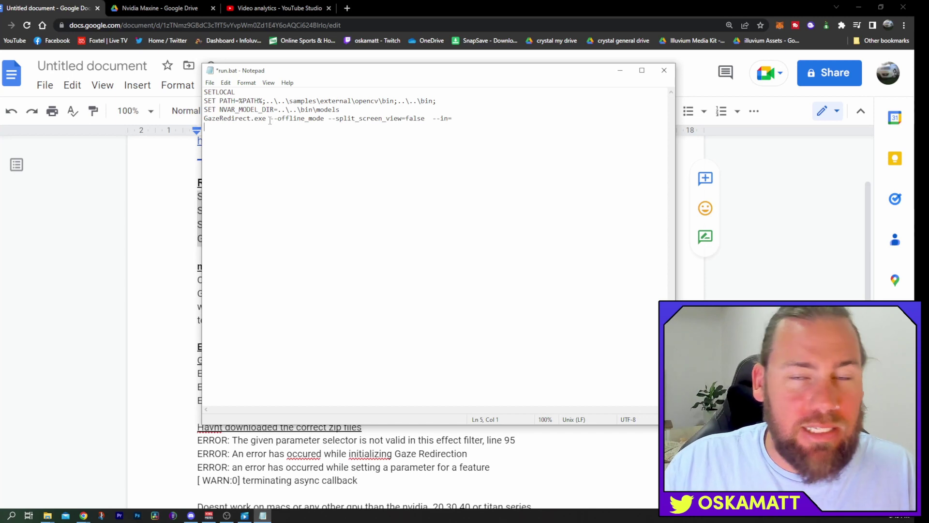
{"action": "left_click_drag", "start_coordinate": [273, 119], "coordinate": [324, 118]}
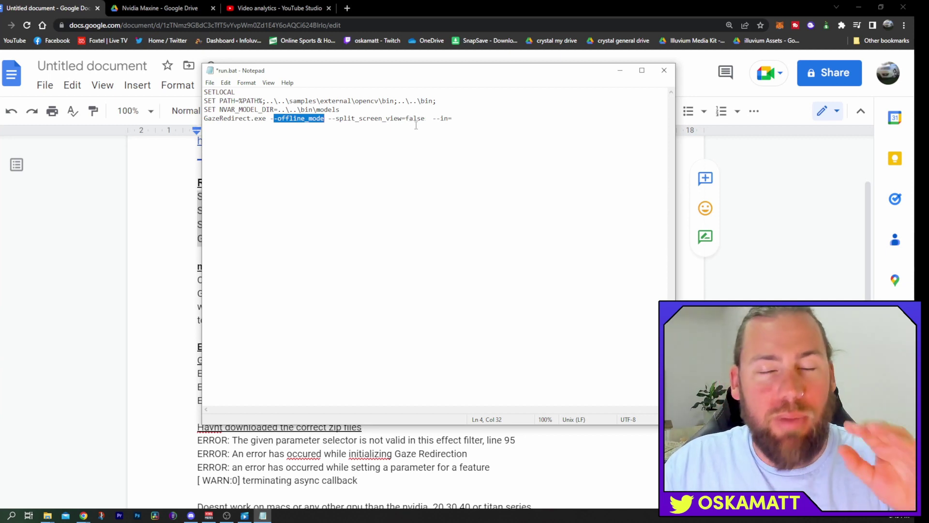
{"action": "left_click_drag", "start_coordinate": [433, 119], "coordinate": [451, 137]}
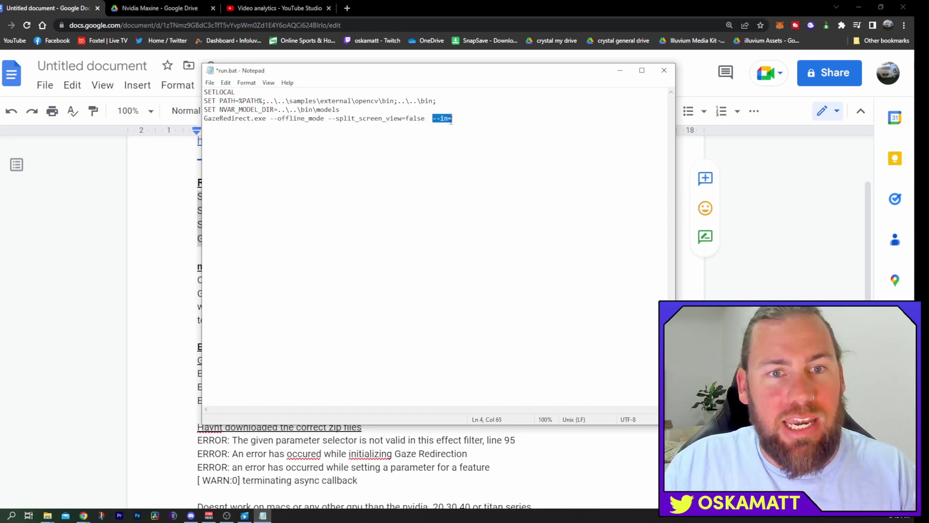
{"action": "left_click", "coordinate": [450, 137]}
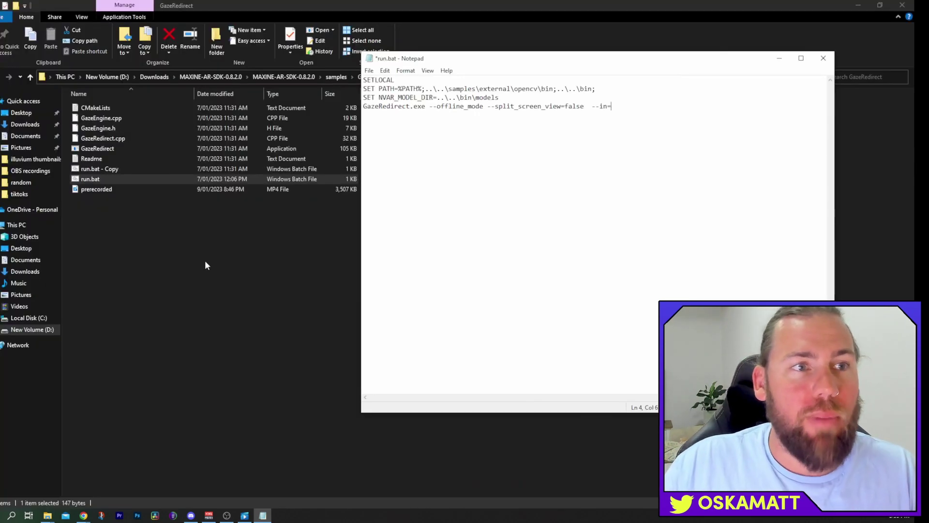
Open the Properties of the prerecorded video file.
{"action": "left_click", "coordinate": [205, 259]}
{"action": "left_click", "coordinate": [85, 190]}
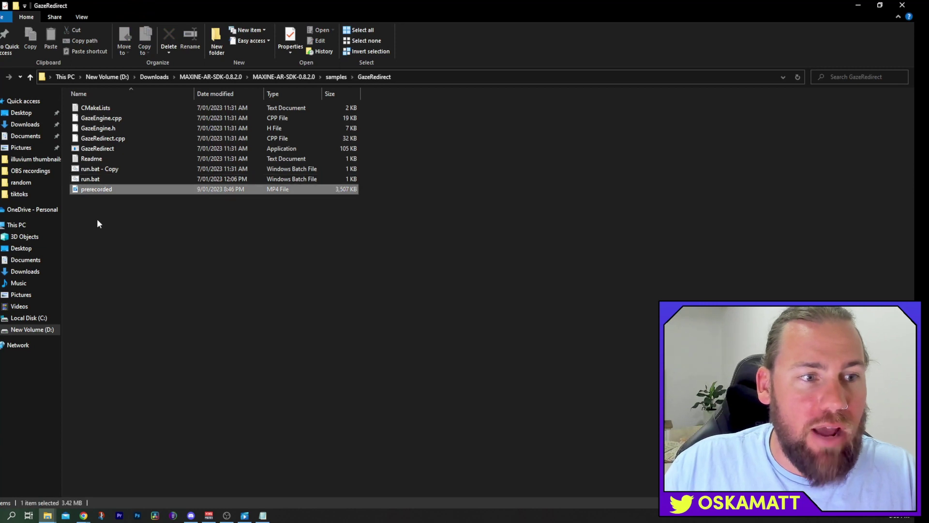
{"action": "right_click", "coordinate": [103, 192]}
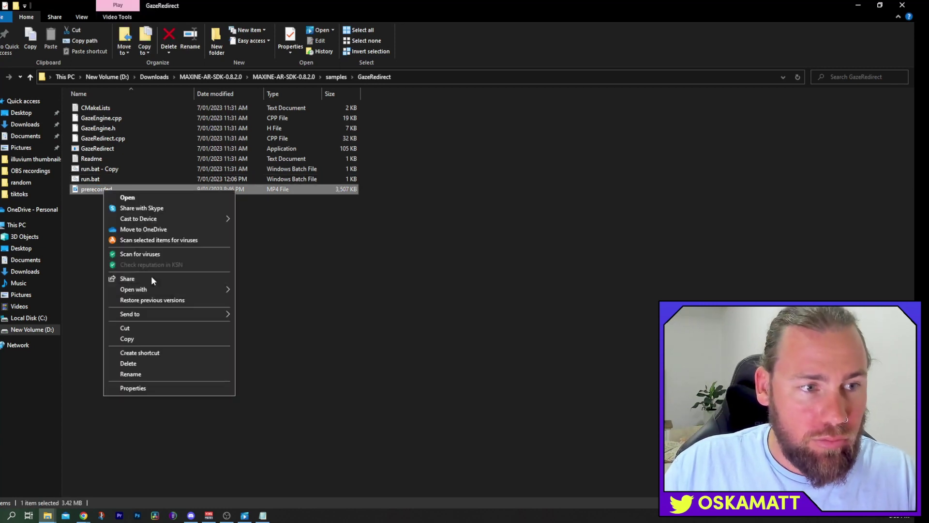
{"action": "left_click", "coordinate": [155, 387]}
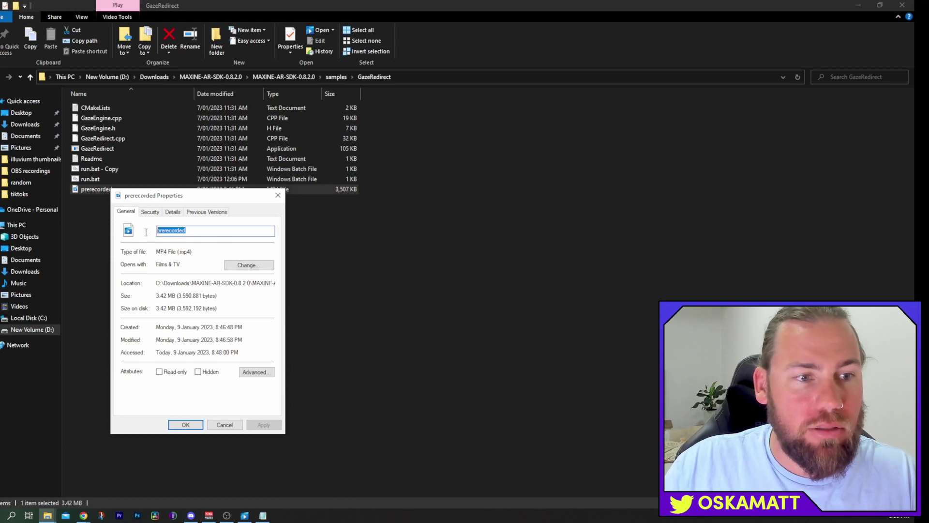
Copy the name prerecorded, confirm its .mp4 extension, and return to run.bat in Notepad.
{"action": "right_click", "coordinate": [178, 232]}
{"action": "left_click", "coordinate": [190, 264]}
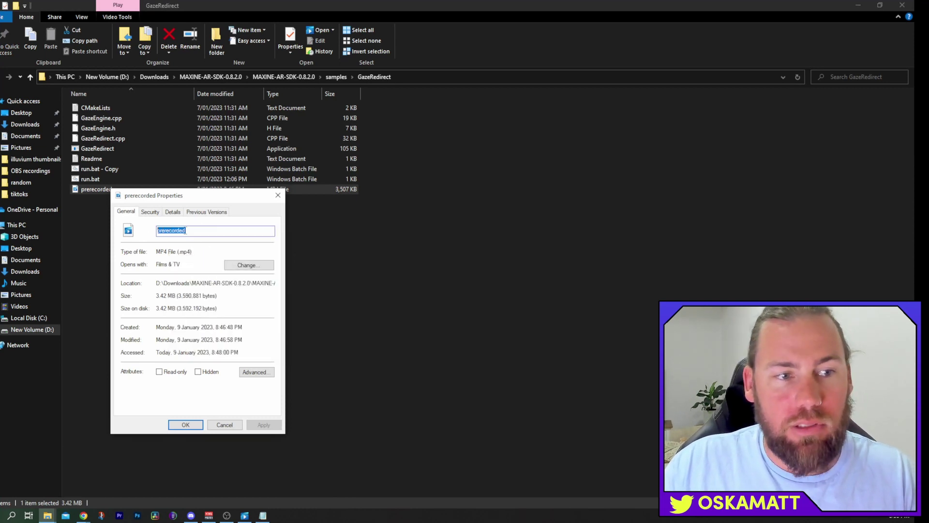
{"action": "left_click", "coordinate": [190, 230]}
{"action": "key", "text": "shift+Left"}
{"action": "key", "text": "shift+Left"}
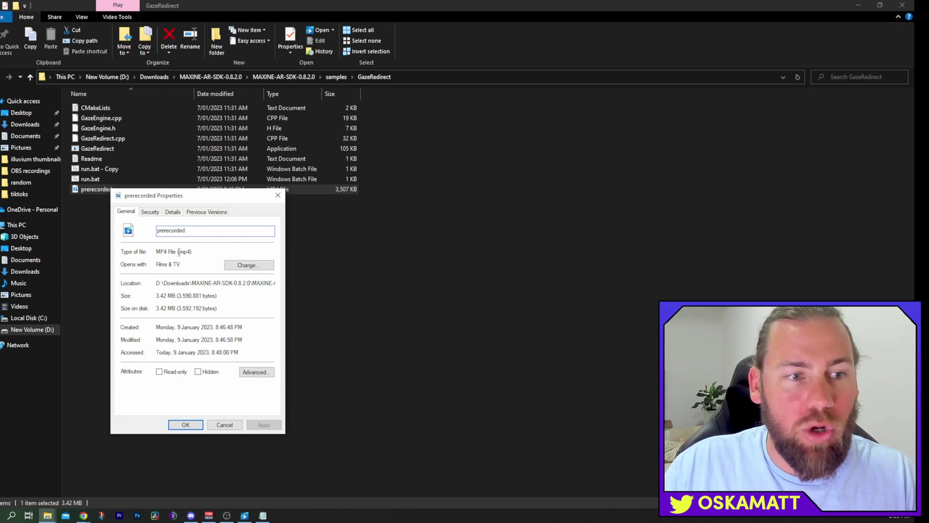
{"action": "left_click_drag", "start_coordinate": [179, 252], "coordinate": [198, 264]}
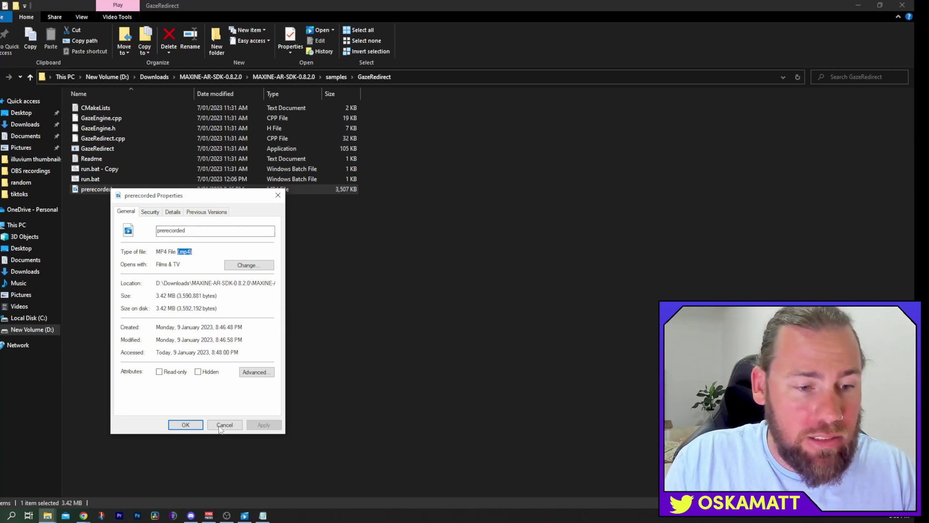
{"action": "left_click", "coordinate": [263, 515]}
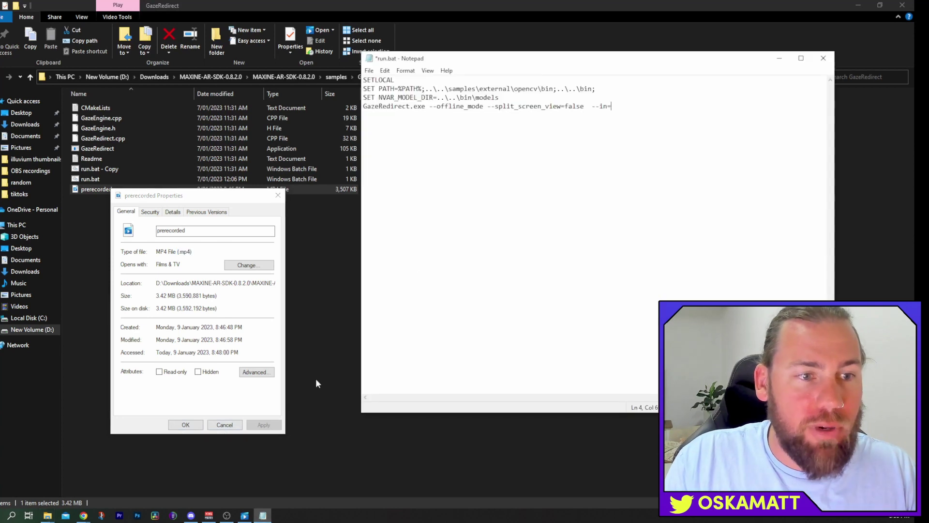
End run.bat's last line with --in=prerecorded.mp4, save it, and close Notepad.
{"action": "right_click", "coordinate": [615, 107]}
{"action": "left_click", "coordinate": [629, 148]}
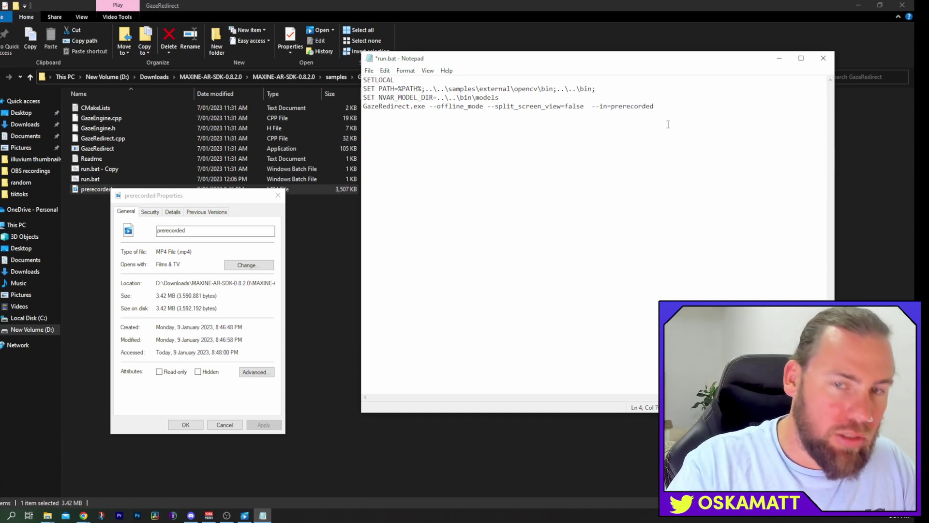
{"action": "type", "text": "."}
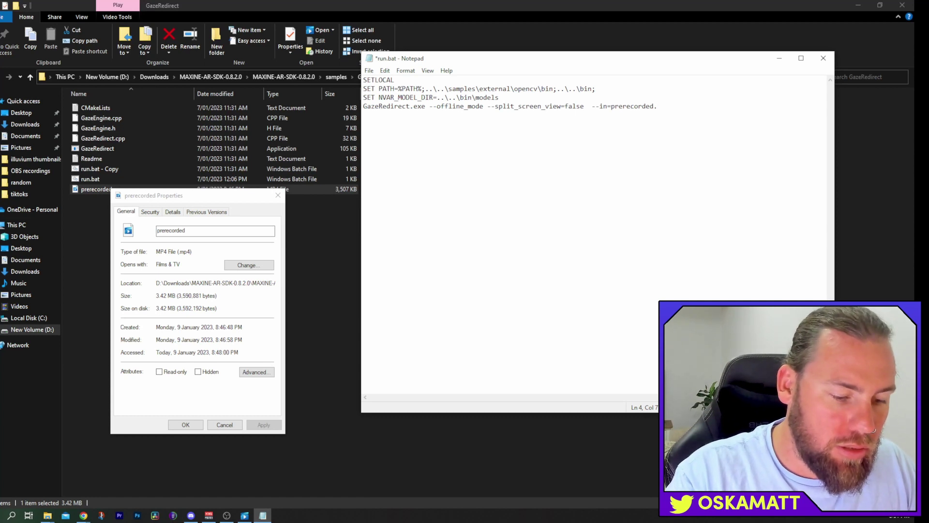
{"action": "type", "text": "mp4"}
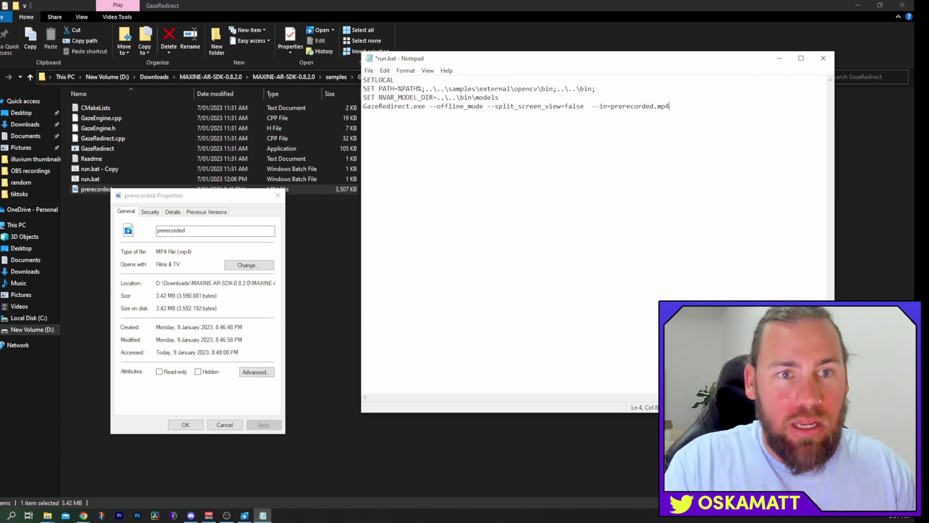
{"action": "left_click", "coordinate": [369, 70]}
{"action": "left_click", "coordinate": [385, 114]}
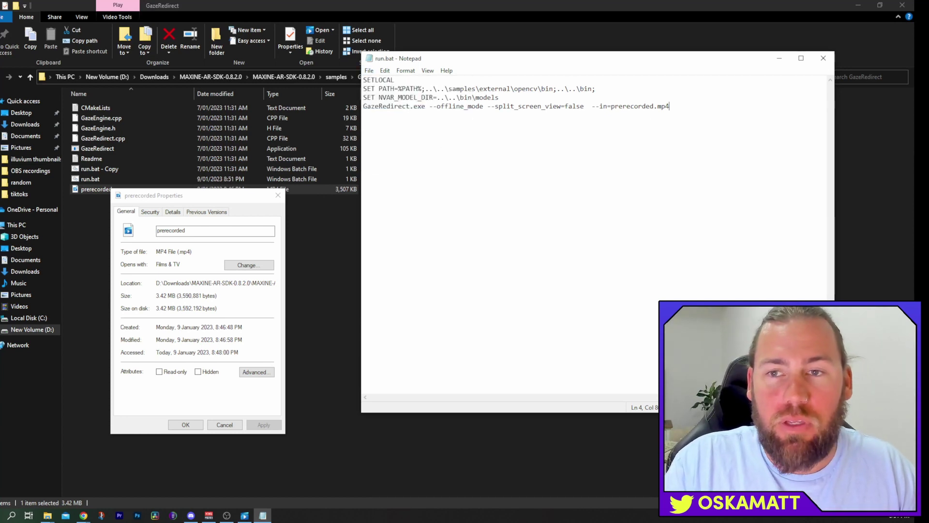
{"action": "left_click", "coordinate": [823, 58]}
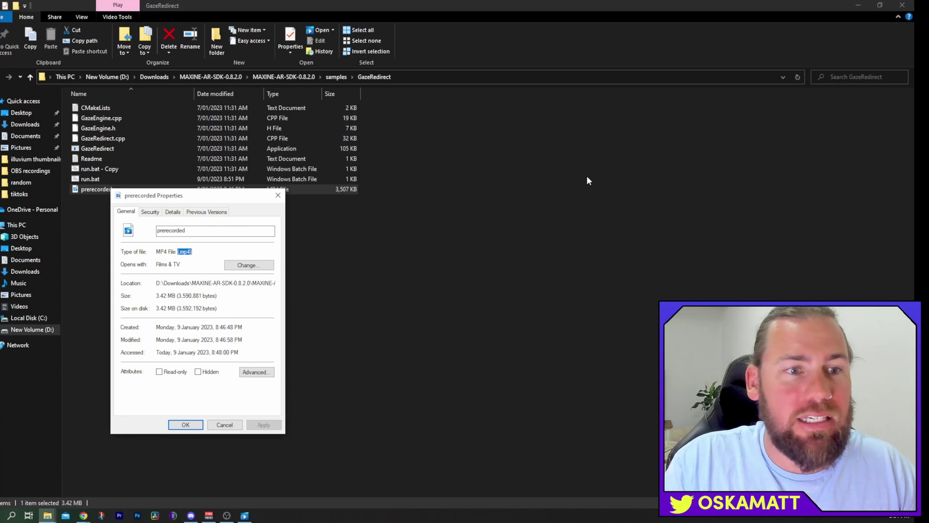
Run run.bat from a GazeRedirect Command Prompt and select the new prerecorded_gaze output file.
{"action": "left_click", "coordinate": [278, 195]}
{"action": "key", "text": "alt+d"}
{"action": "type", "text": "cmd"}
{"action": "key", "text": "Return"}
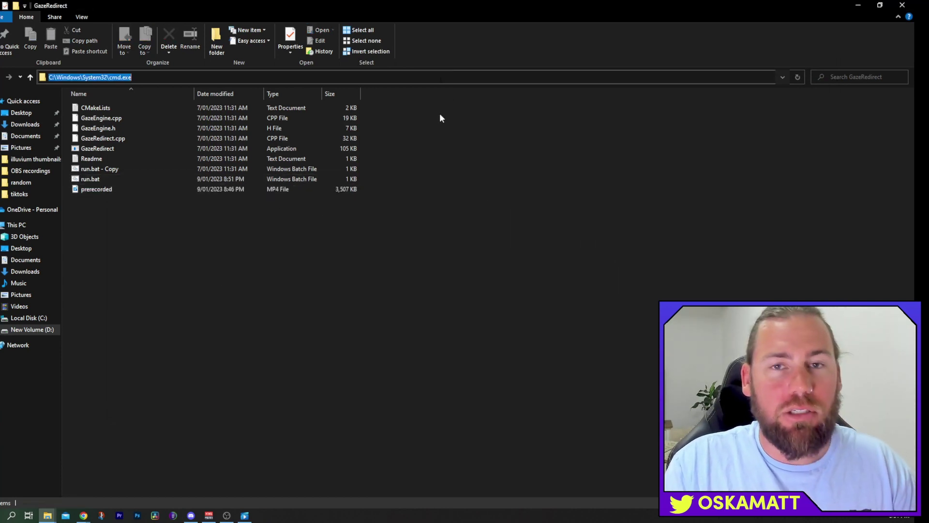
{"action": "type", "text": "cmd"}
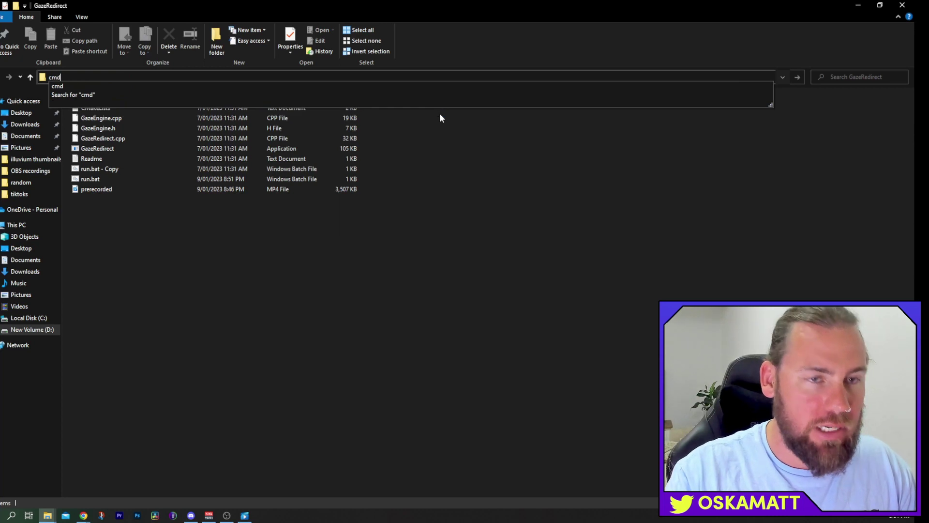
{"action": "key", "text": "Return"}
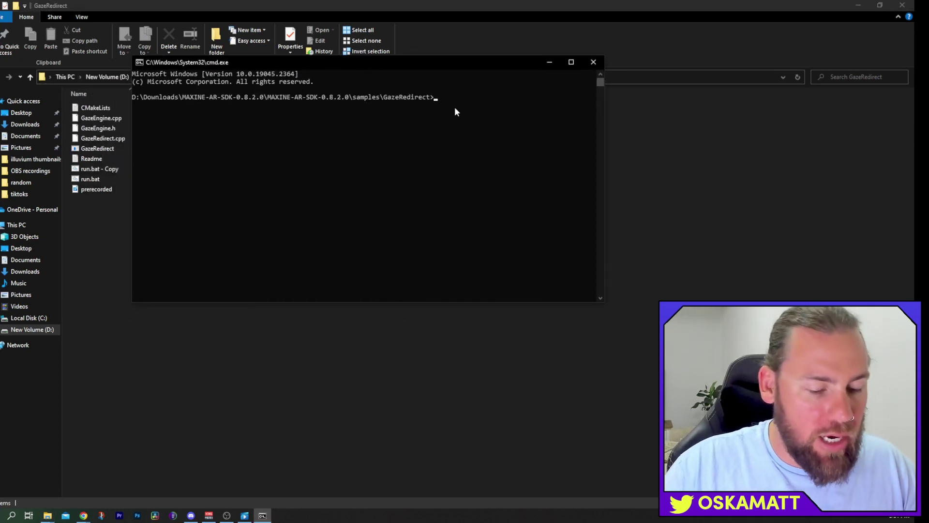
{"action": "type", "text": "run"}
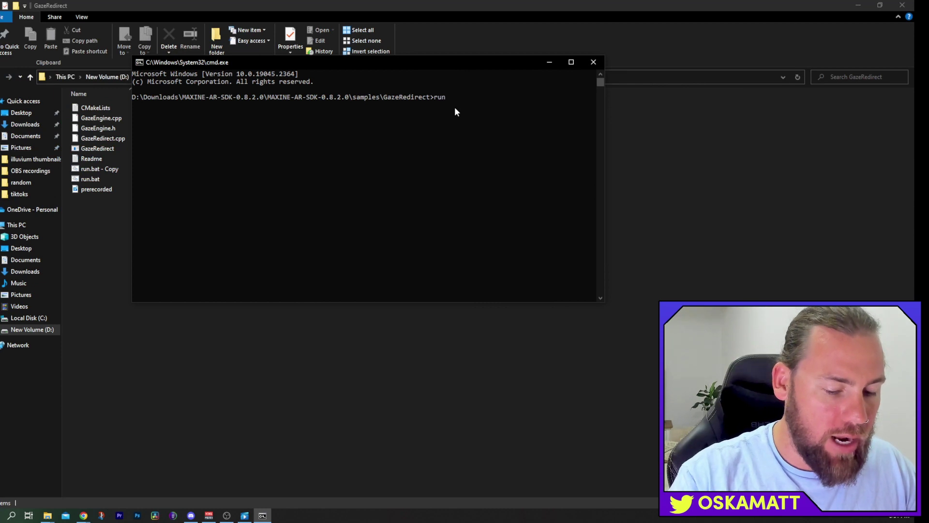
{"action": "type", "text": ".bat"}
{"action": "key", "text": "Return"}
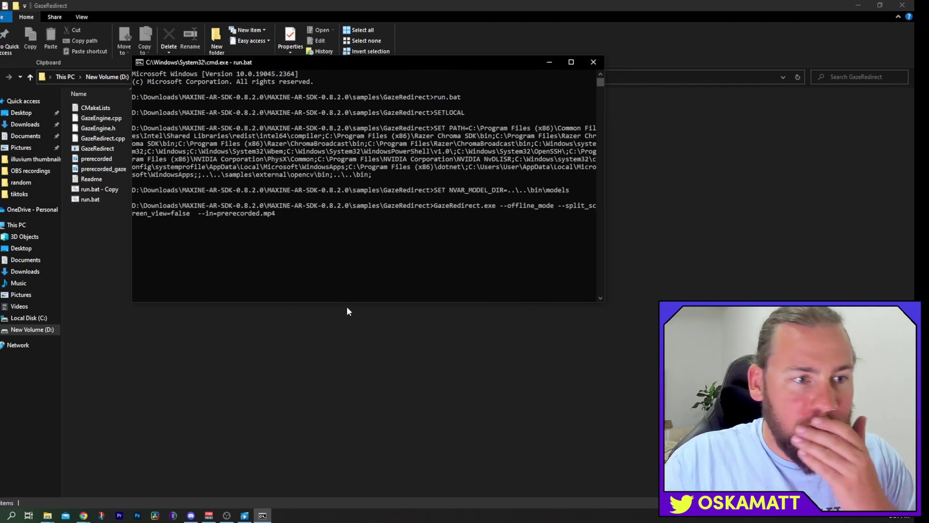
{"action": "left_click", "coordinate": [553, 61]}
{"action": "left_click", "coordinate": [111, 171]}
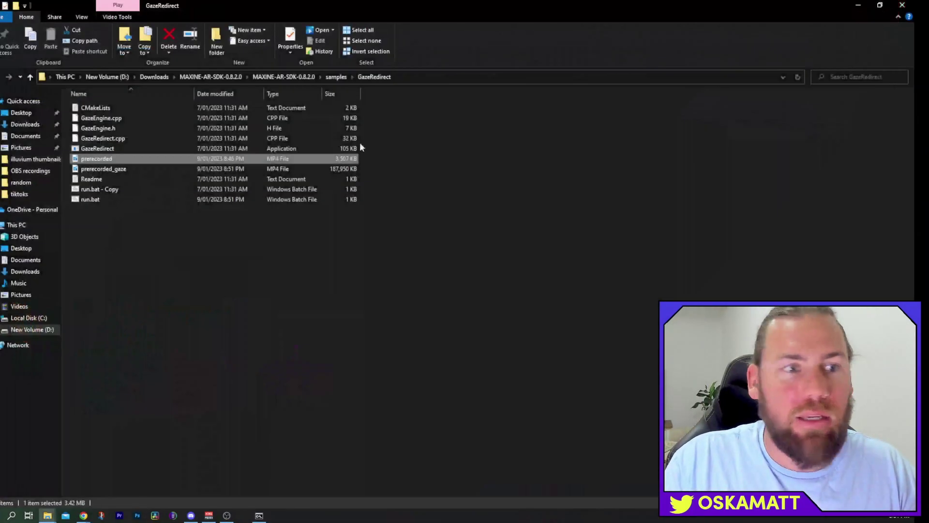
{"action": "double_click", "coordinate": [125, 167]}
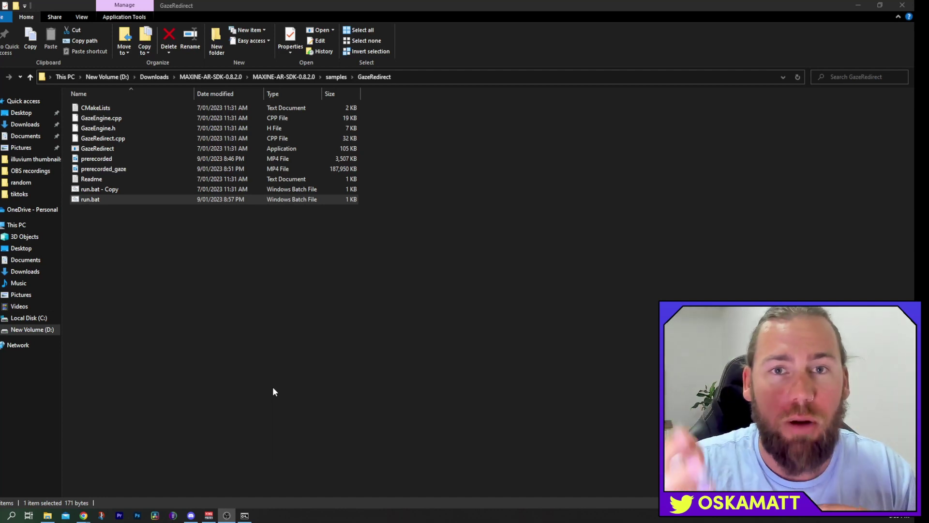
Open run.bat in Notepad and delete its existing script.
{"action": "right_click", "coordinate": [89, 201]}
{"action": "left_click", "coordinate": [103, 215]}
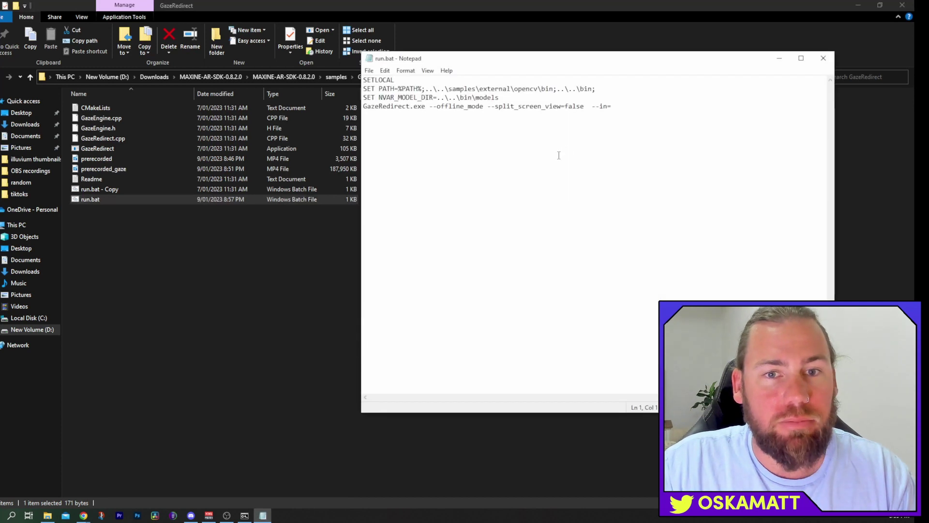
{"action": "left_click_drag", "start_coordinate": [612, 106], "coordinate": [355, 79]}
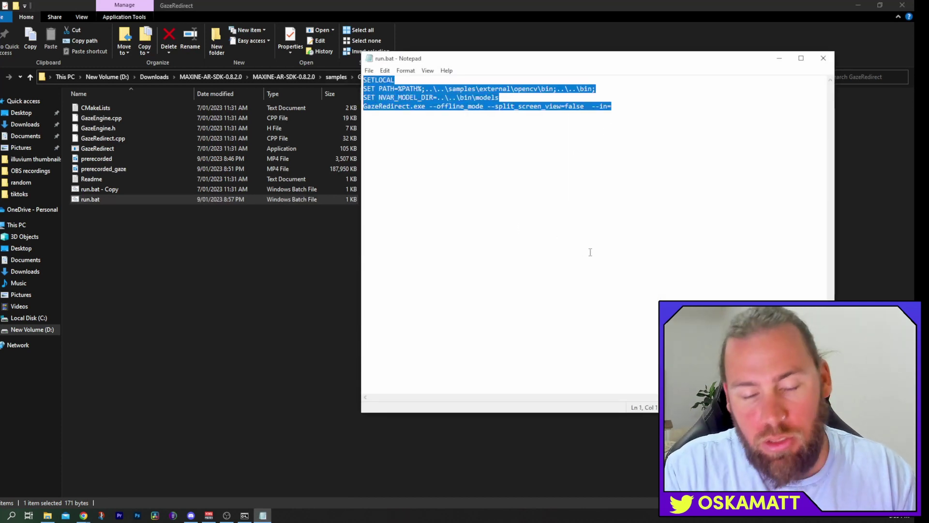
{"action": "key", "text": "BackSpace"}
Paste the SETLOCAL script from the YouTube Studio description into run.bat and save.
{"action": "mouse_move", "coordinate": [85, 517]}
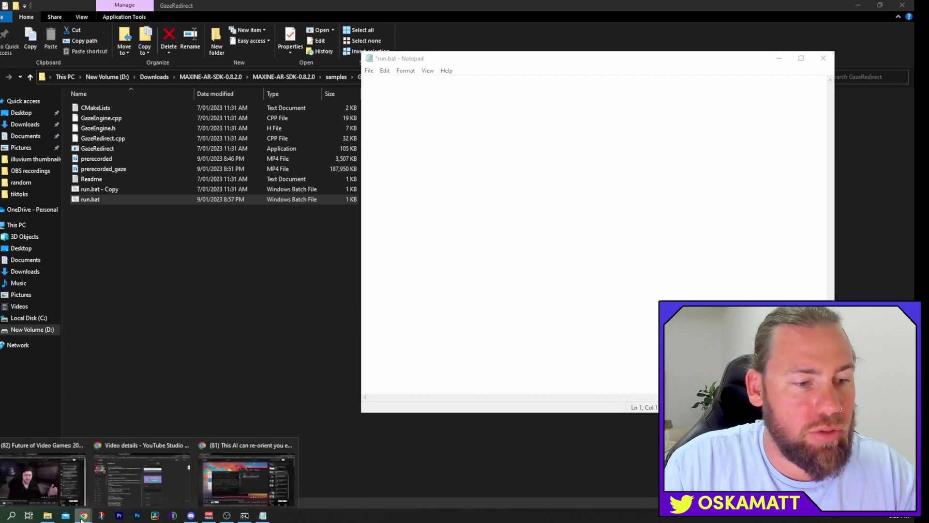
{"action": "left_click", "coordinate": [122, 478]}
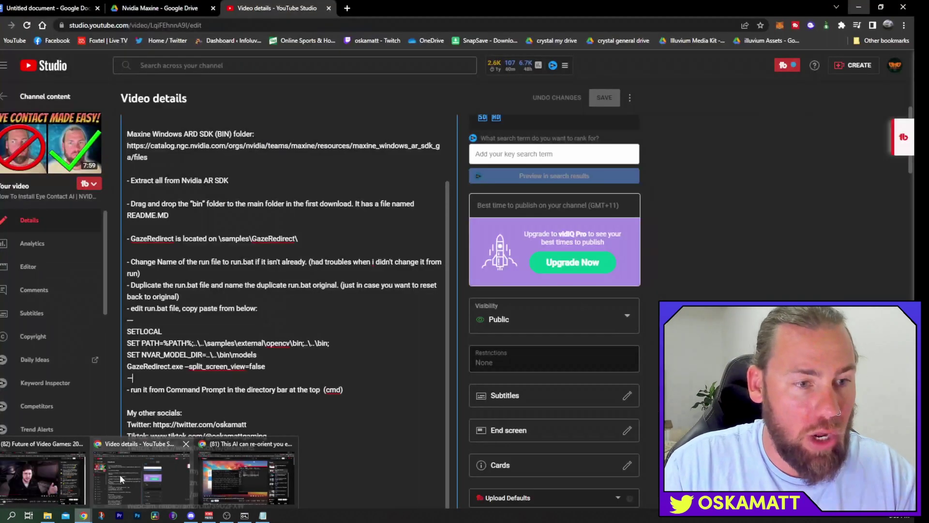
{"action": "mouse_move", "coordinate": [276, 370]}
{"action": "left_mouse_down"}
{"action": "mouse_move", "coordinate": [119, 348]}
{"action": "mouse_move", "coordinate": [128, 332]}
{"action": "mouse_move", "coordinate": [266, 367]}
{"action": "left_mouse_up"}
{"action": "right_click", "coordinate": [250, 367]}
{"action": "left_click", "coordinate": [260, 389]}
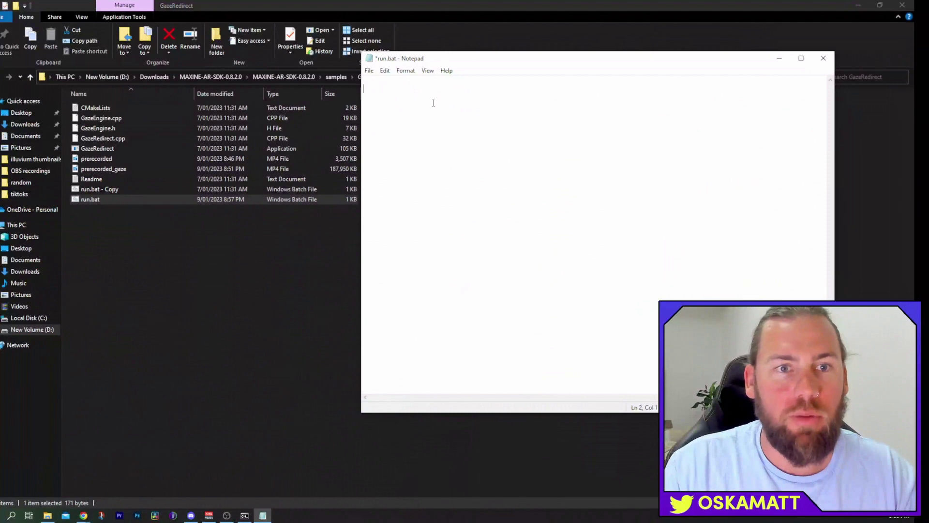
{"action": "right_click", "coordinate": [433, 102]}
{"action": "left_click", "coordinate": [459, 144]}
{"action": "left_click", "coordinate": [369, 71]}
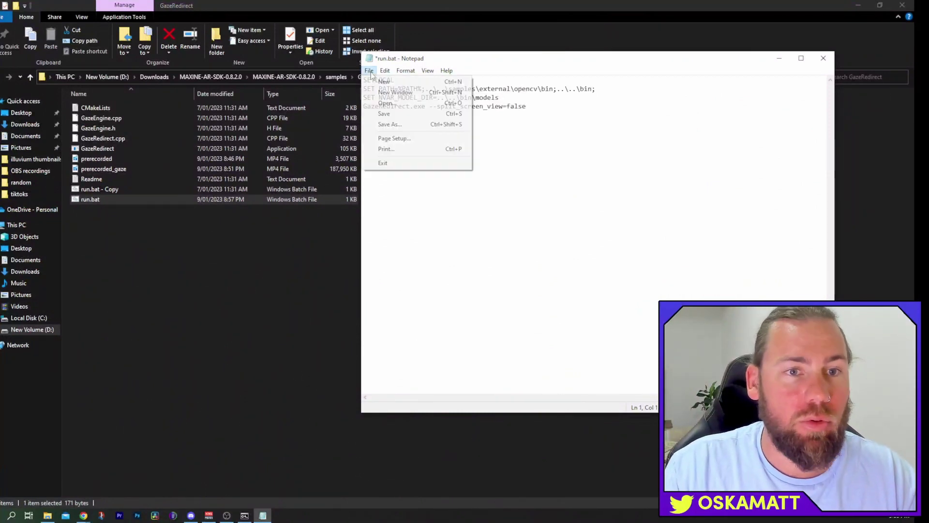
{"action": "left_click", "coordinate": [387, 113]}
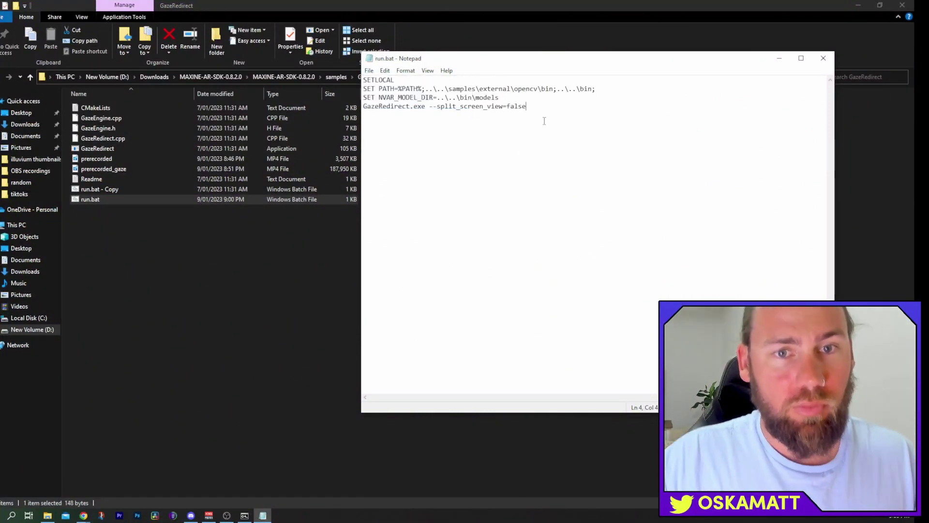
Change --split_screen_view=false to true on line 4 and save run.bat.
{"action": "left_click", "coordinate": [531, 158]}
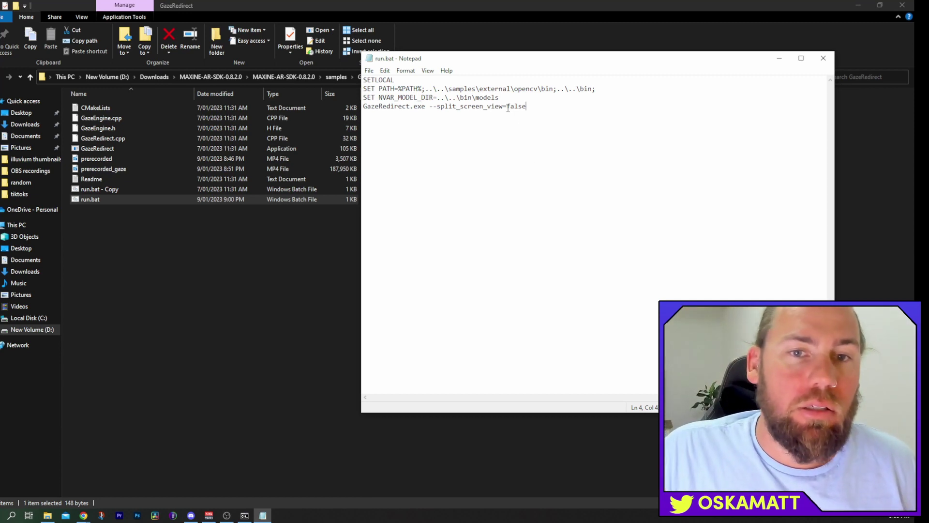
{"action": "left_click_drag", "start_coordinate": [506, 107], "coordinate": [527, 106]}
{"action": "key", "text": "BackSpace"}
{"action": "type", "text": "true"}
{"action": "left_click", "coordinate": [374, 74]}
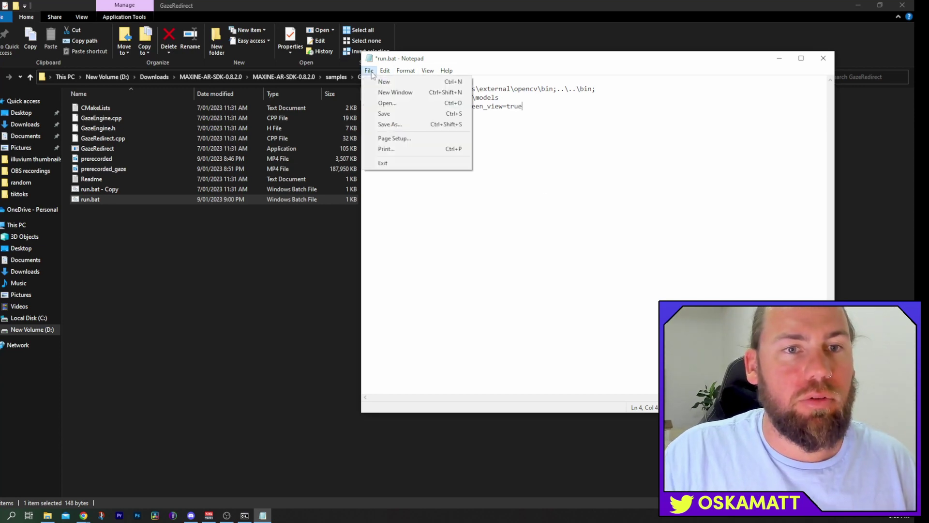
Save run.bat, then copy the notes line 'GazeRedirect.exe --split_screen_view=true --cam_id=1'.
{"action": "left_click", "coordinate": [384, 114]}
{"action": "mouse_move", "coordinate": [83, 515]}
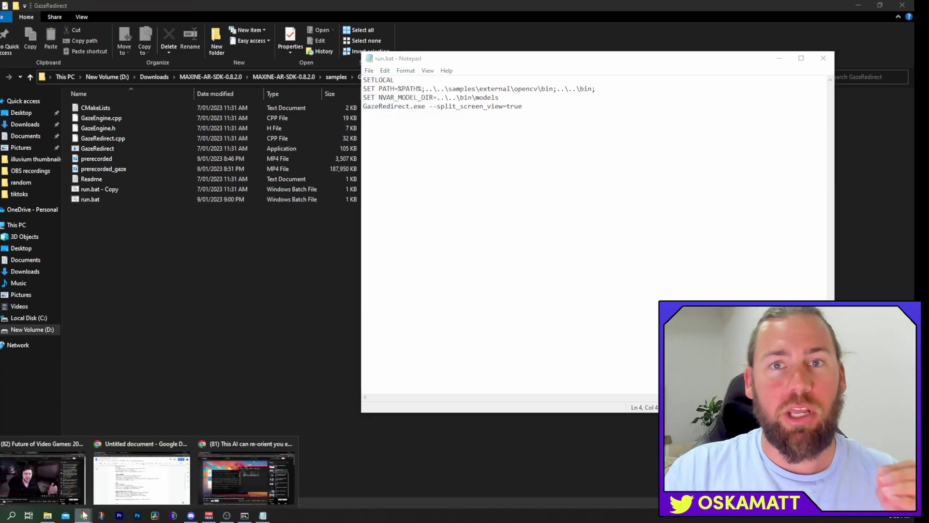
{"action": "left_click", "coordinate": [140, 477]}
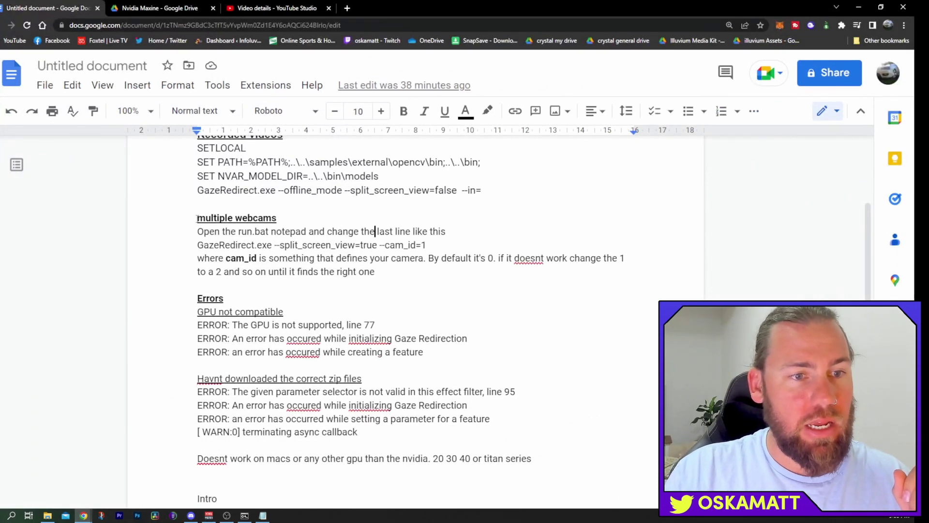
{"action": "left_click_drag", "start_coordinate": [197, 218], "coordinate": [281, 223]}
{"action": "left_click", "coordinate": [278, 237]}
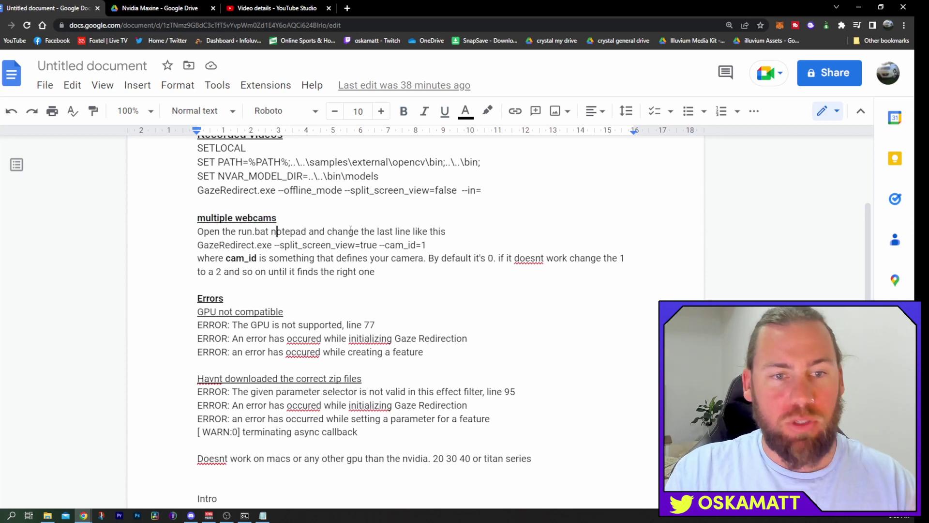
{"action": "left_click_drag", "start_coordinate": [197, 244], "coordinate": [426, 243]}
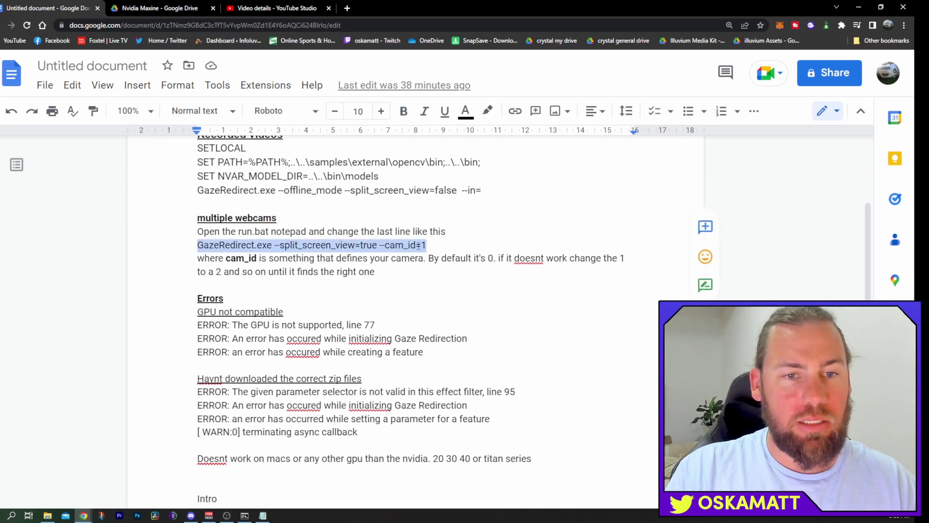
{"action": "right_click", "coordinate": [418, 245]}
{"action": "left_click", "coordinate": [452, 163]}
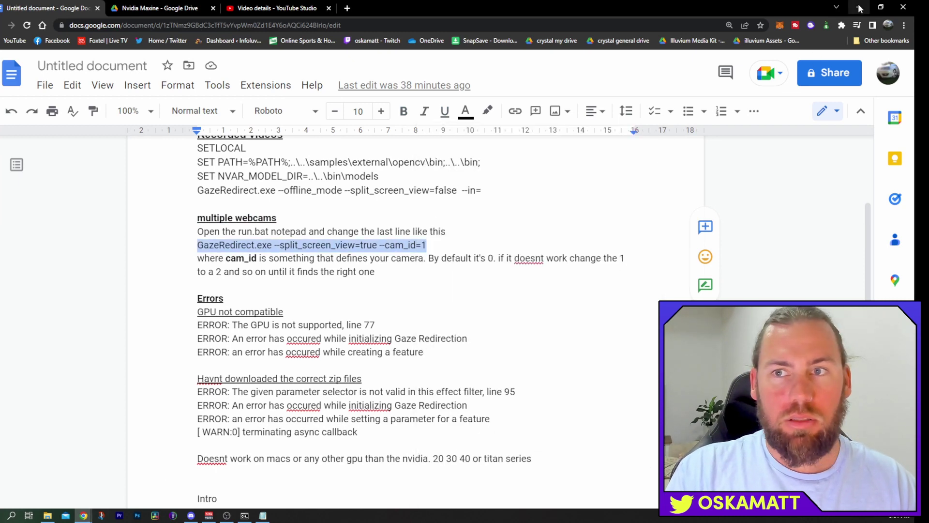
Replace the GazeRedirect line in run.bat with the copied --cam_id=1 command.
{"action": "left_click", "coordinate": [859, 8]}
{"action": "left_click_drag", "start_coordinate": [522, 106], "coordinate": [363, 106]}
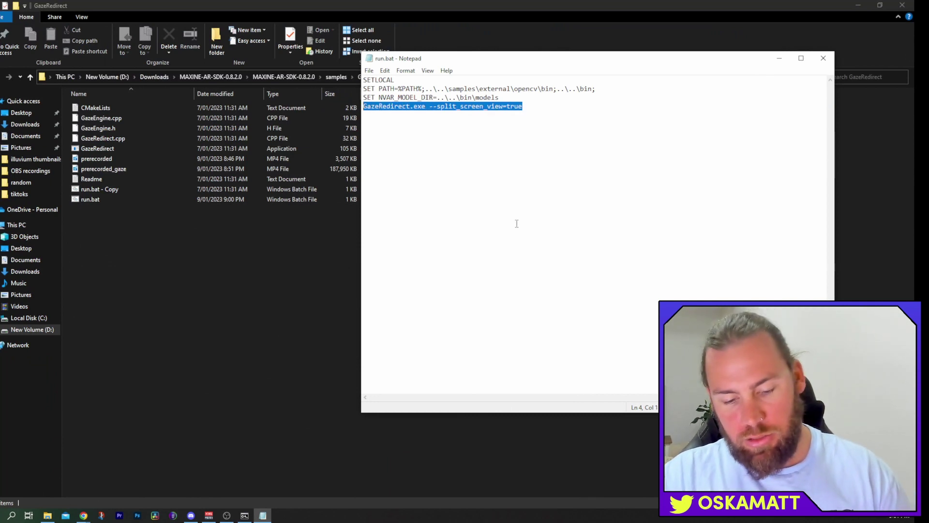
{"action": "key", "text": "ctrl+v"}
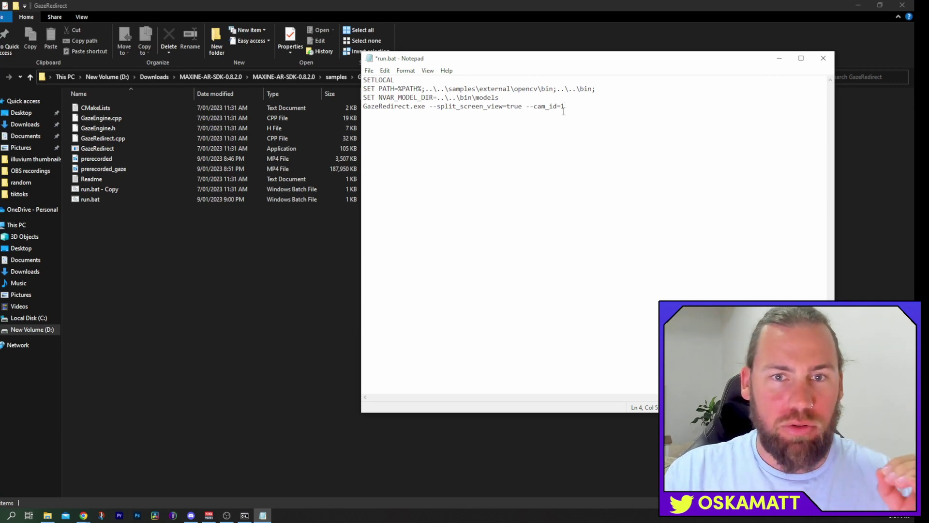
Change the camera number to --cam_id=2 and save run.bat.
{"action": "left_click_drag", "start_coordinate": [560, 106], "coordinate": [567, 106]}
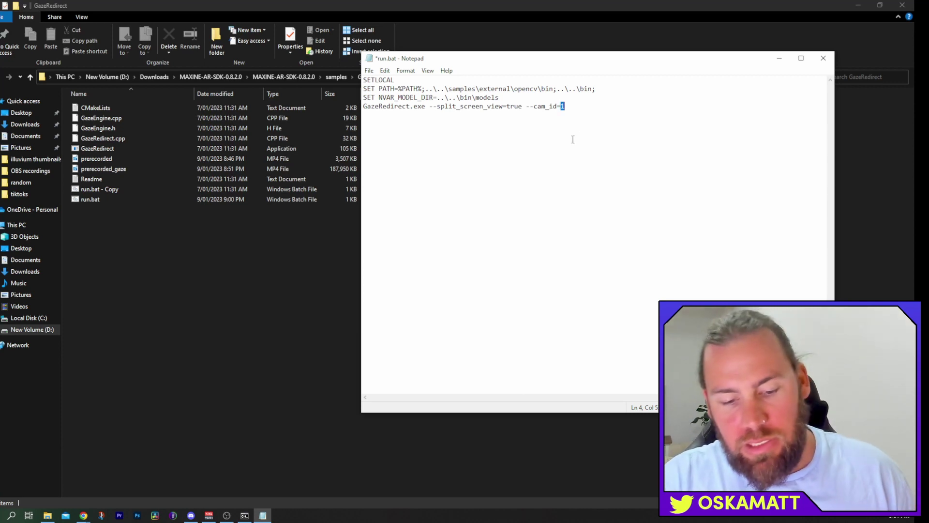
{"action": "type", "text": "0"}
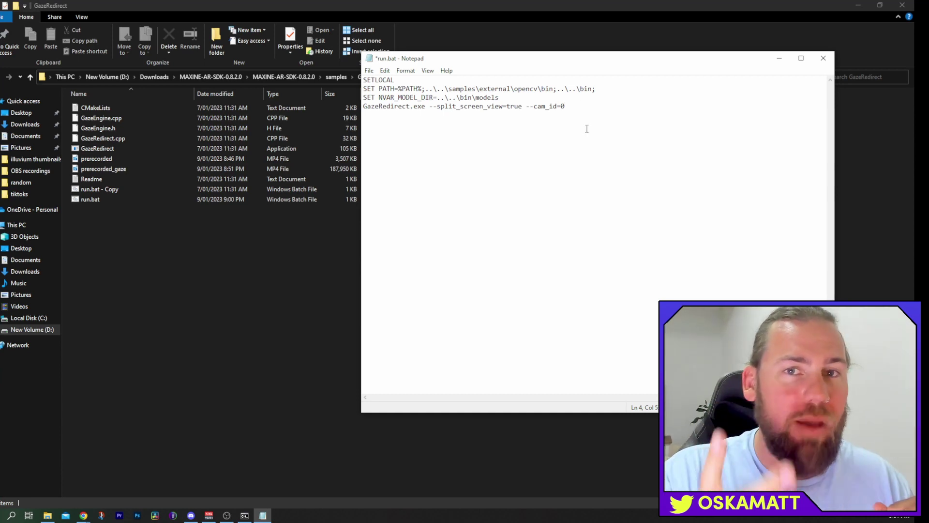
{"action": "key", "text": "BackSpace"}
{"action": "type", "text": "1"}
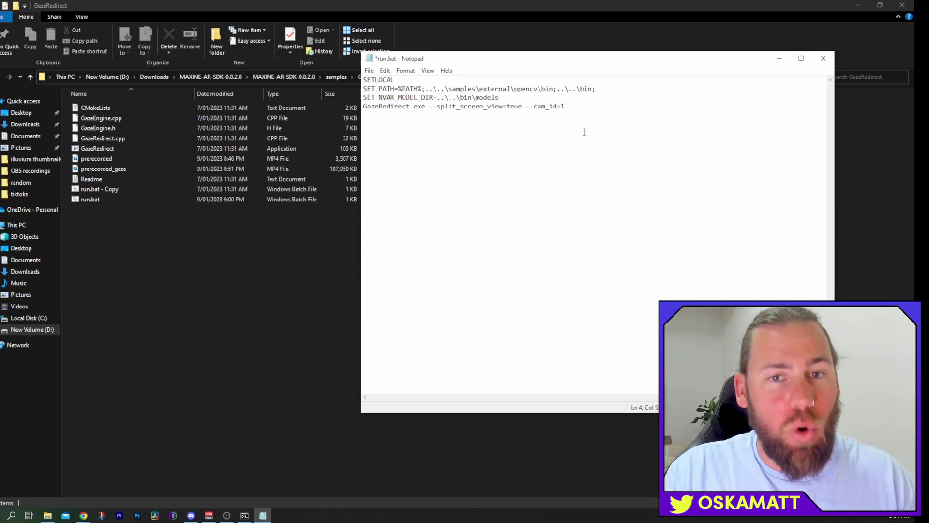
{"action": "key", "text": "BackSpace"}
{"action": "type", "text": "2"}
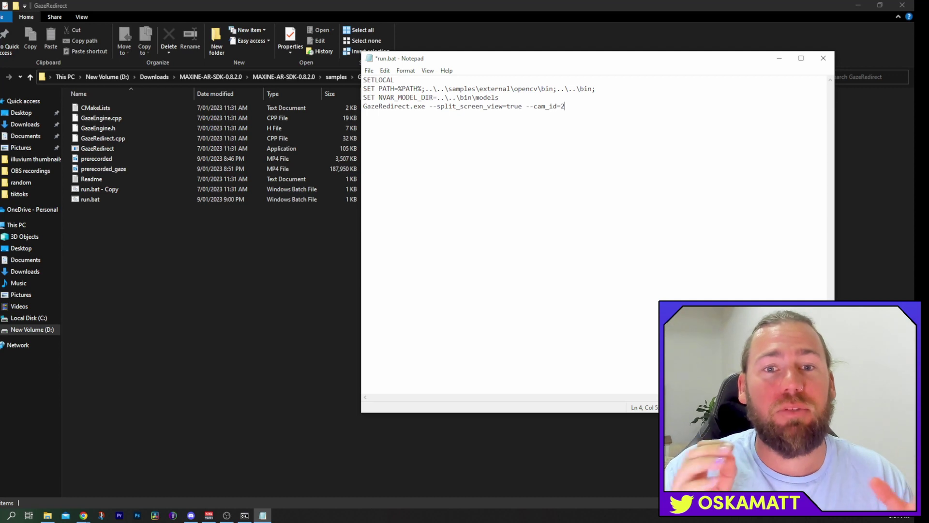
{"action": "left_click", "coordinate": [369, 71]}
{"action": "left_click", "coordinate": [385, 114]}
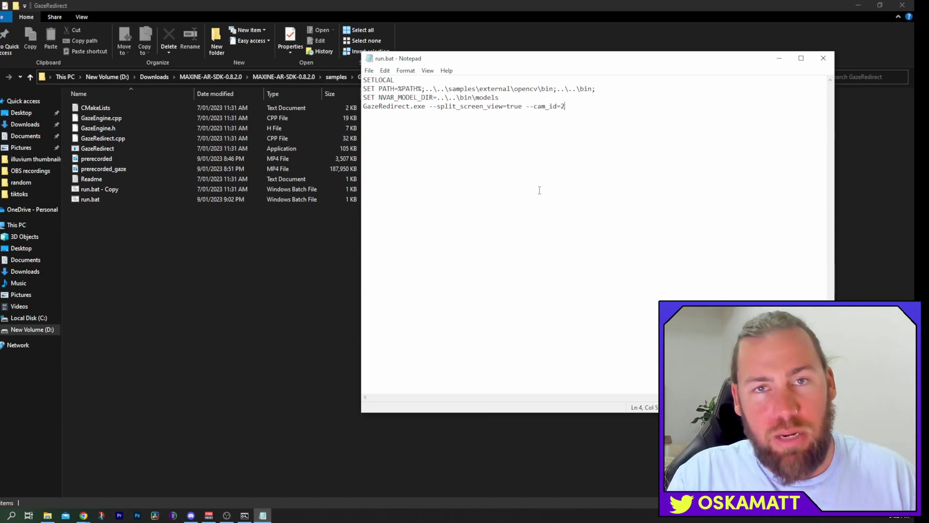
Delete ' --cam_id=2' so the line reads GazeRedirect.exe --split_screen_view=true, and save.
{"action": "left_click_drag", "start_coordinate": [567, 106], "coordinate": [525, 106]}
{"action": "key", "text": "BackSpace"}
{"action": "key", "text": "BackSpace"}
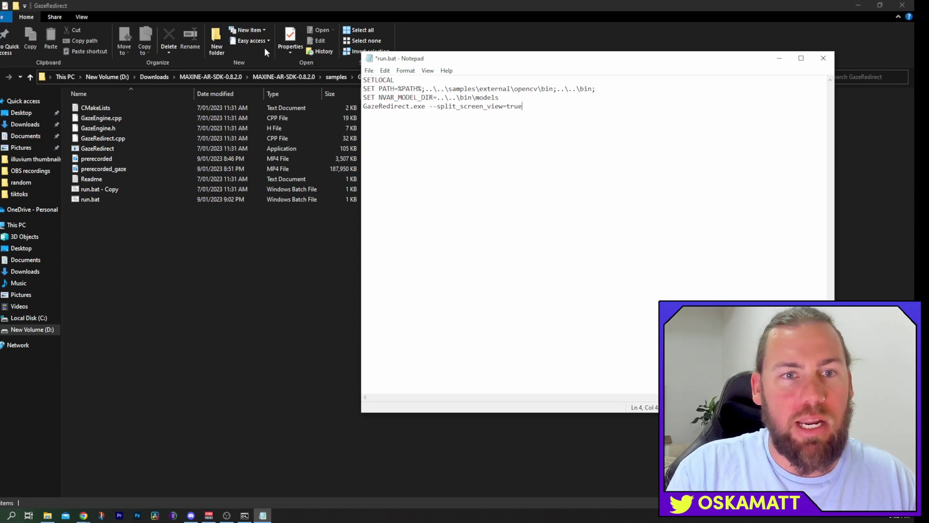
{"action": "left_click", "coordinate": [369, 70]}
{"action": "left_click", "coordinate": [383, 113]}
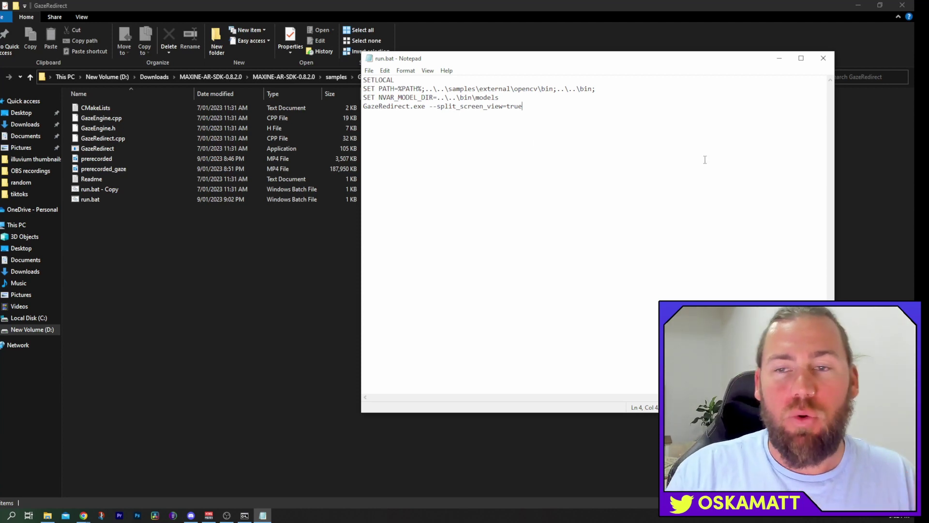
Close Notepad and duplicate run.bat as run.bat.prerecorded.
{"action": "left_click", "coordinate": [823, 58]}
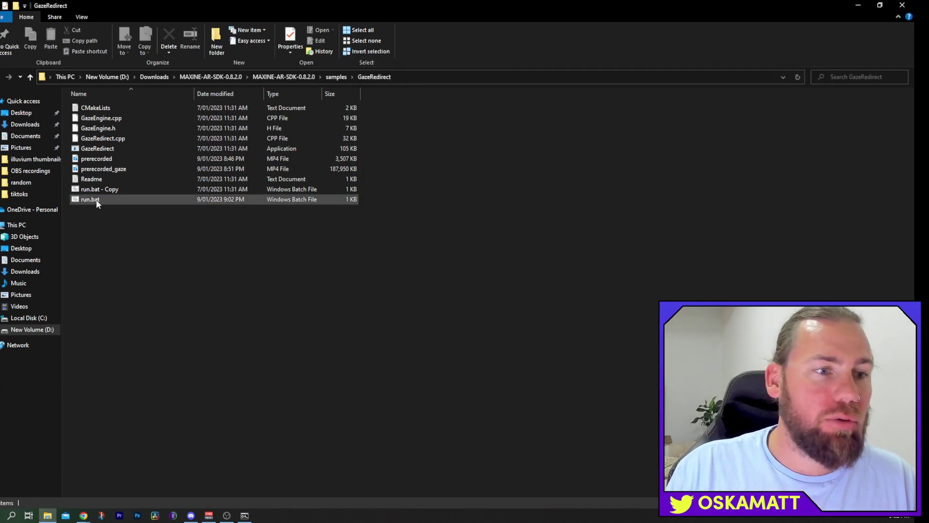
{"action": "right_click", "coordinate": [95, 199]}
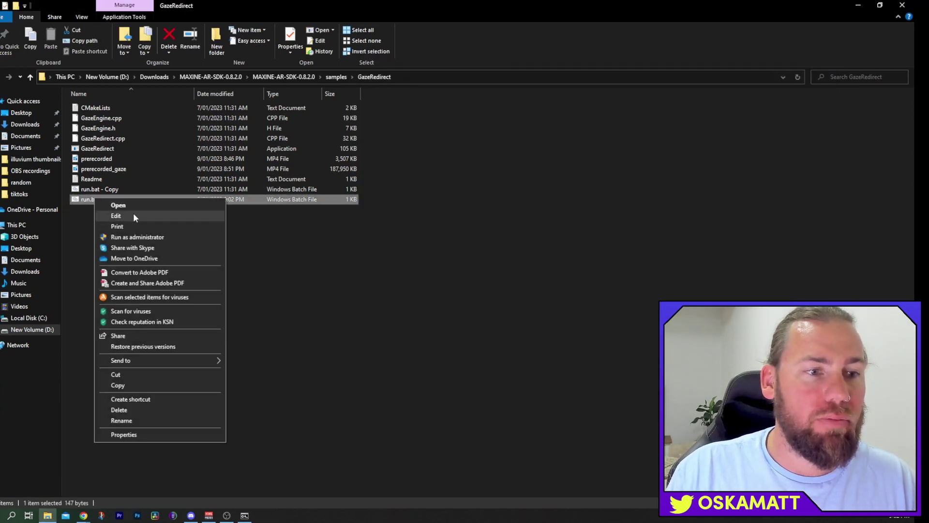
{"action": "left_click", "coordinate": [146, 386]}
{"action": "right_click", "coordinate": [111, 252]}
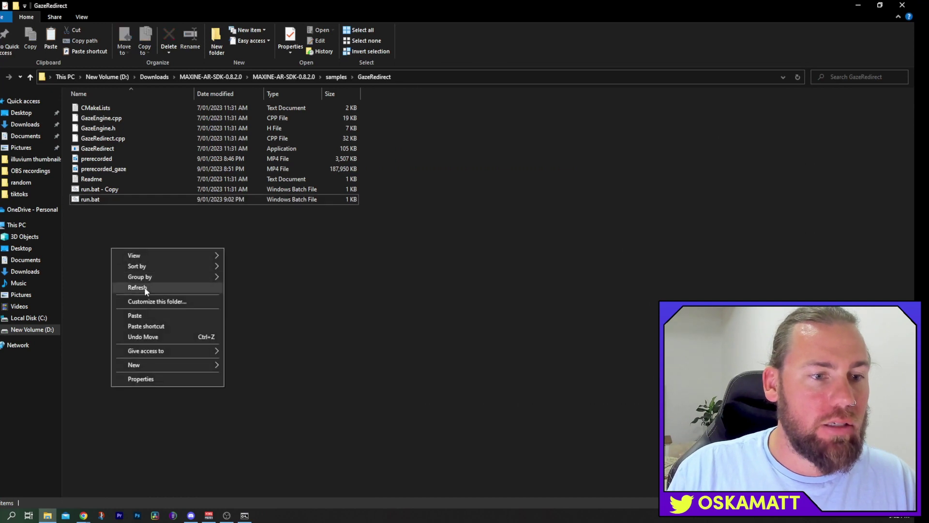
{"action": "left_click", "coordinate": [149, 315]}
{"action": "key", "text": "F2"}
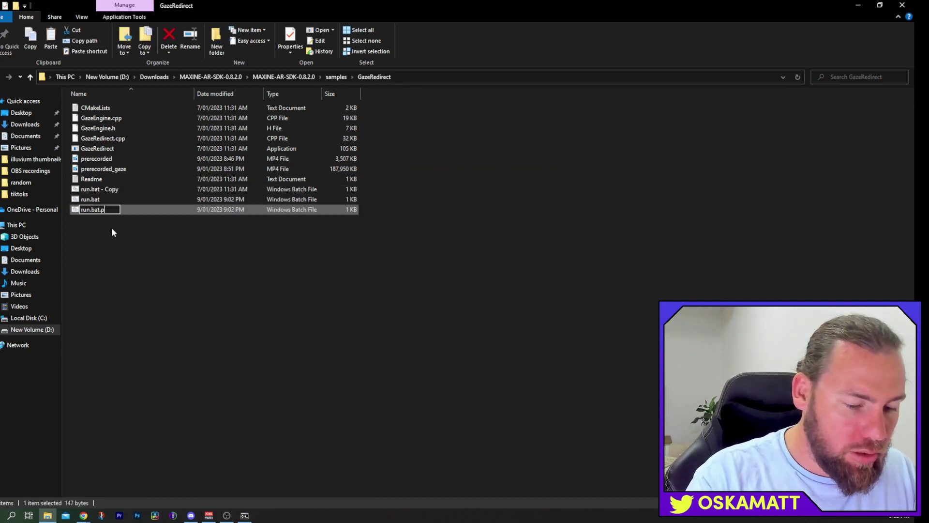
{"action": "type", "text": "run.bat.prerecorded"}
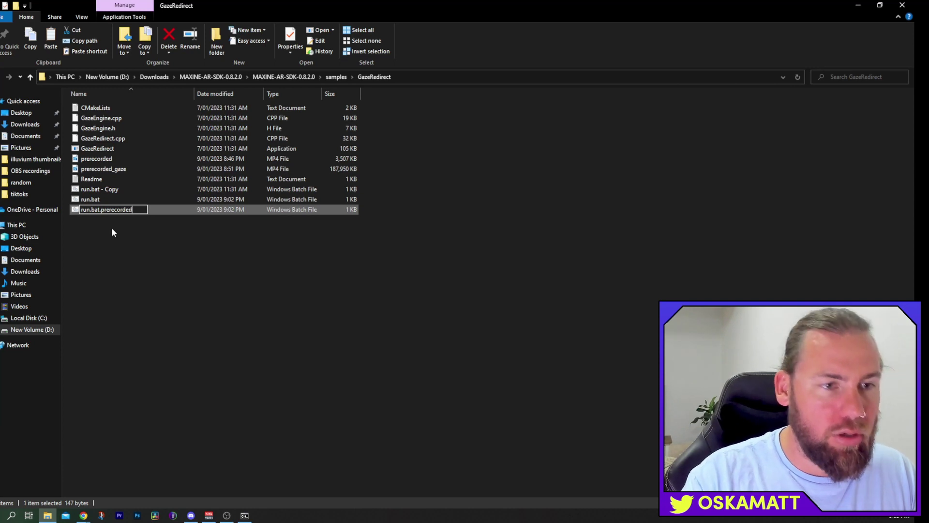
{"action": "key", "text": "Return"}
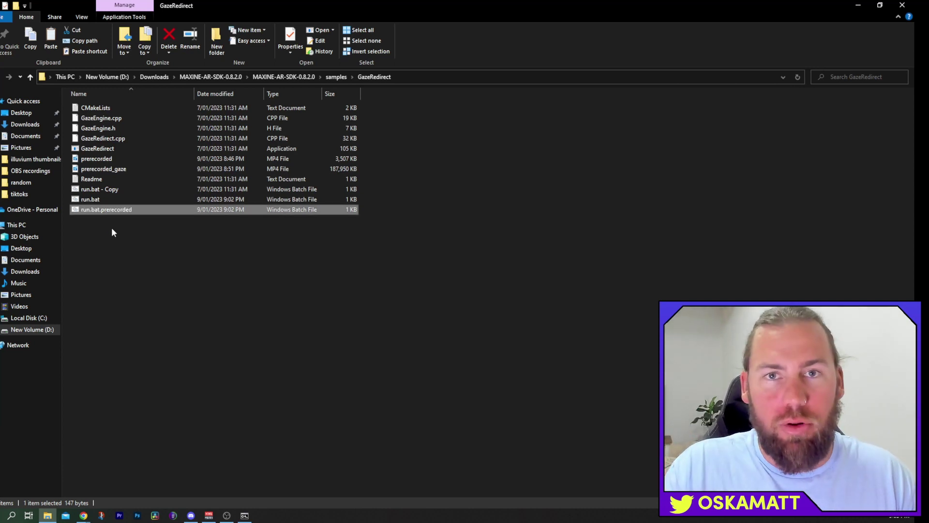
Rename the original run.bat to run.bat.live.
{"action": "left_click", "coordinate": [100, 199]}
{"action": "key", "text": "F2"}
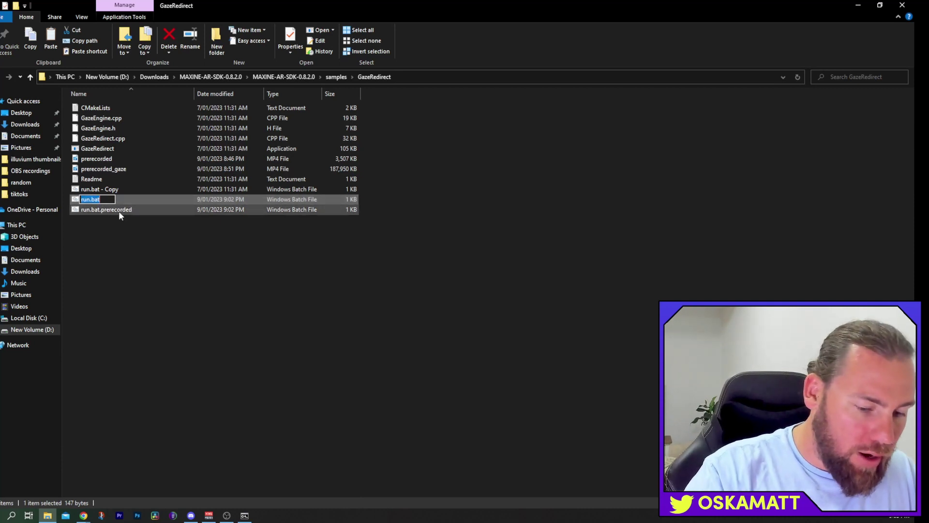
{"action": "type", "text": "run.bat.li"}
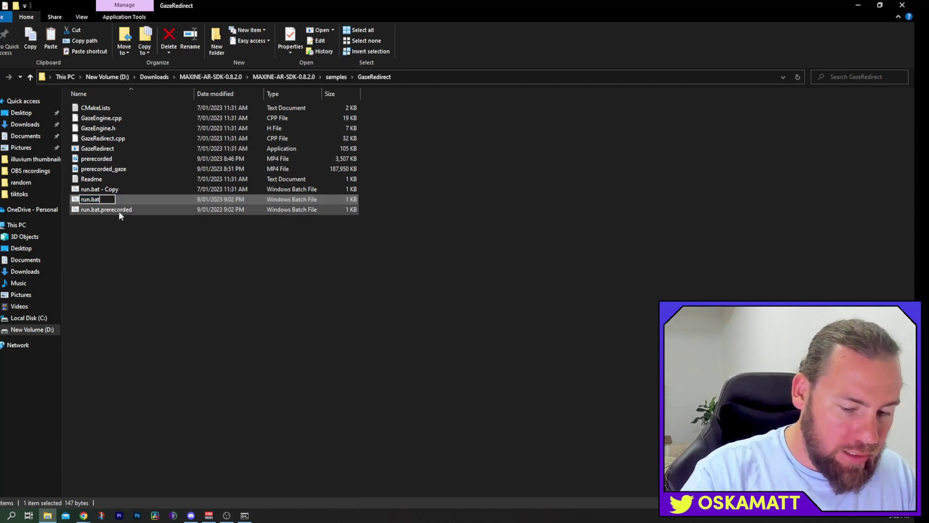
{"action": "type", "text": "ve"}
{"action": "key", "text": "Return"}
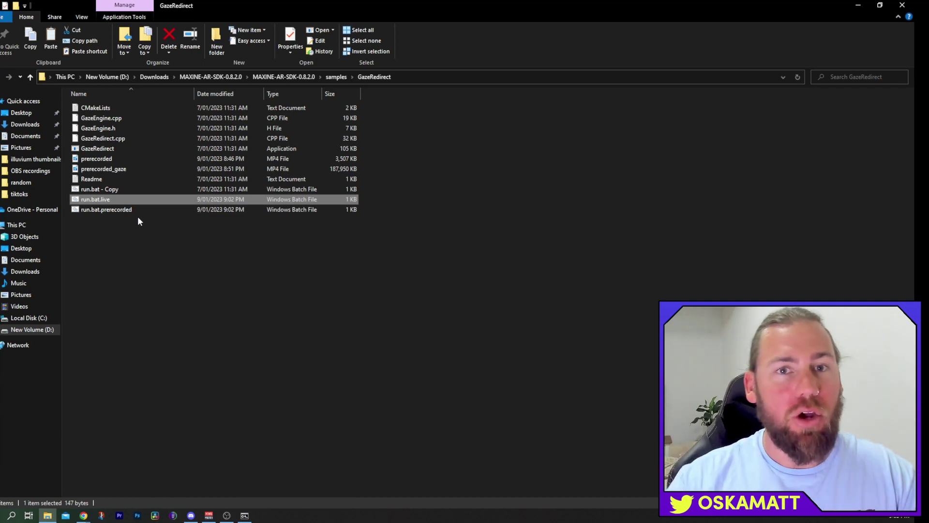
{"action": "key", "text": "F2"}
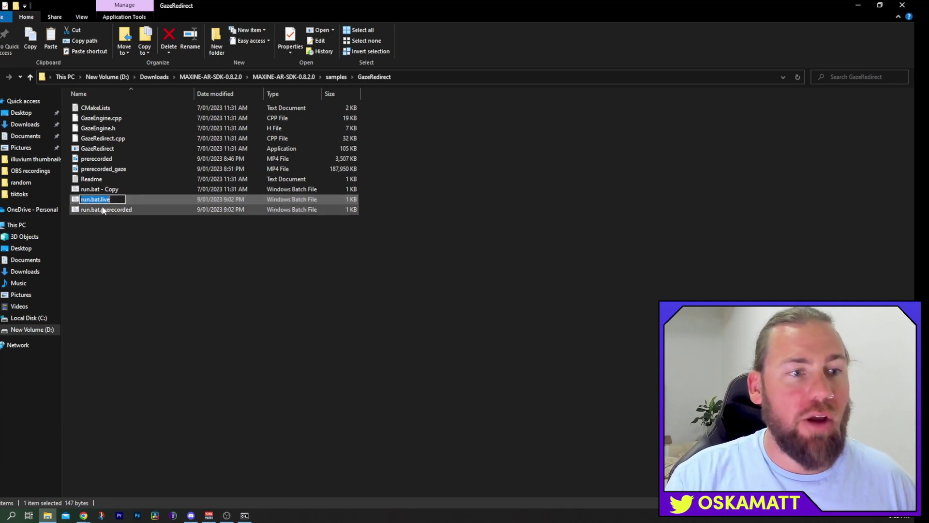
{"action": "left_click", "coordinate": [133, 197]}
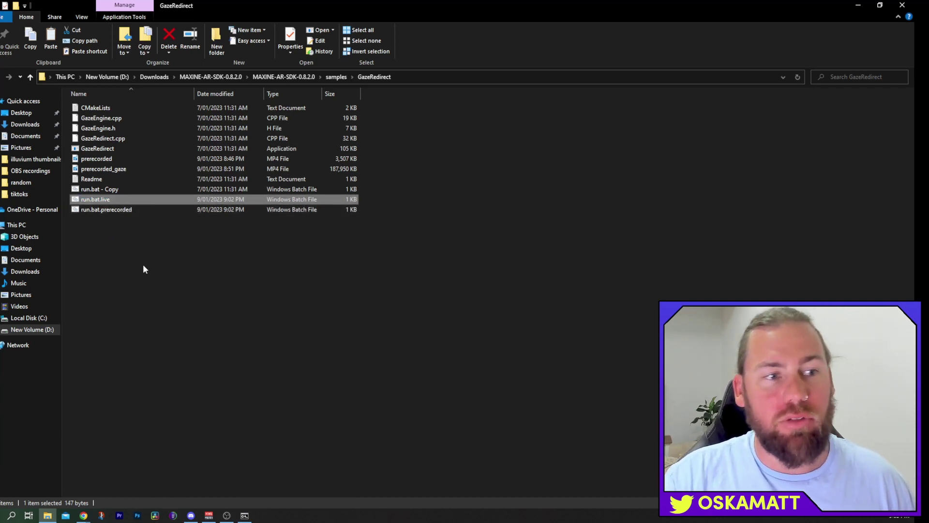
{"action": "key", "text": "F2"}
{"action": "key", "text": "Escape"}
Open a Command Prompt in the GazeRedirect folder via 'cmd' and run run.bat.live.
{"action": "left_click", "coordinate": [434, 75]}
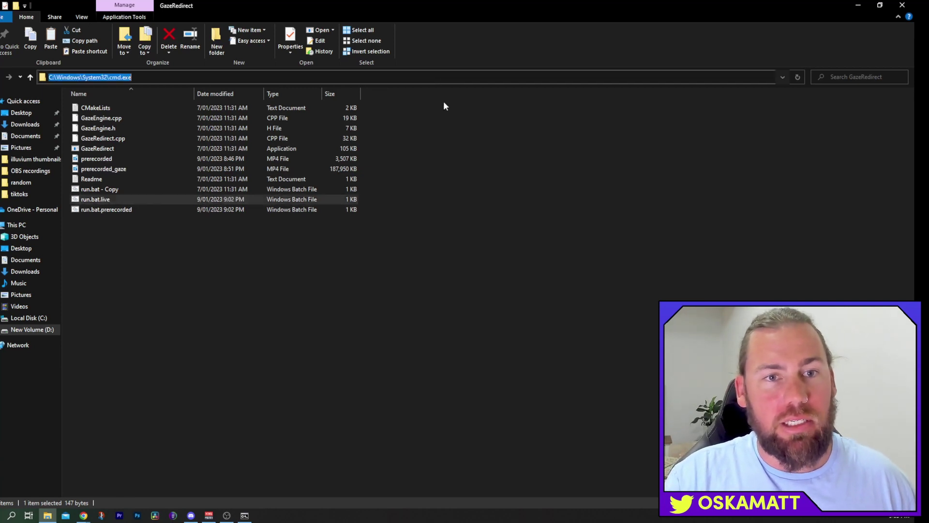
{"action": "type", "text": "cmd"}
{"action": "key", "text": "Return"}
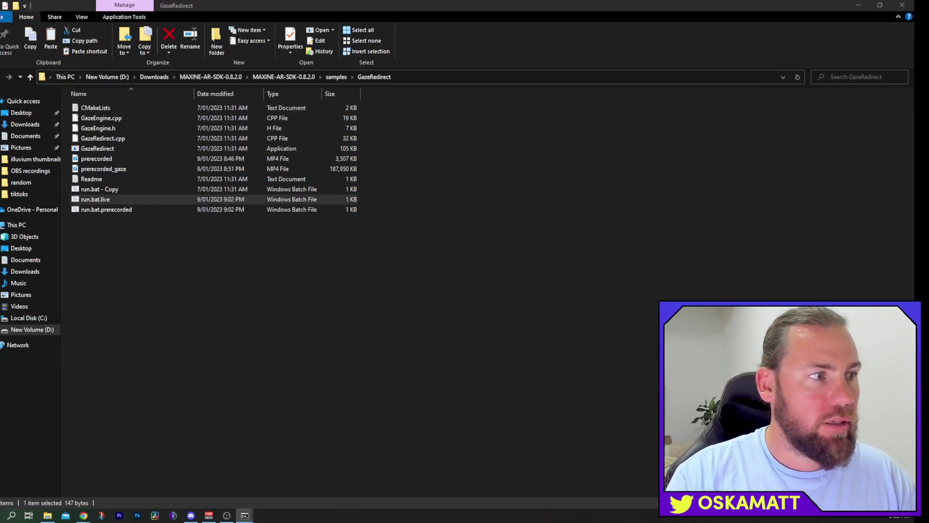
{"action": "left_click_drag", "start_coordinate": [546, 77], "coordinate": [665, 132]}
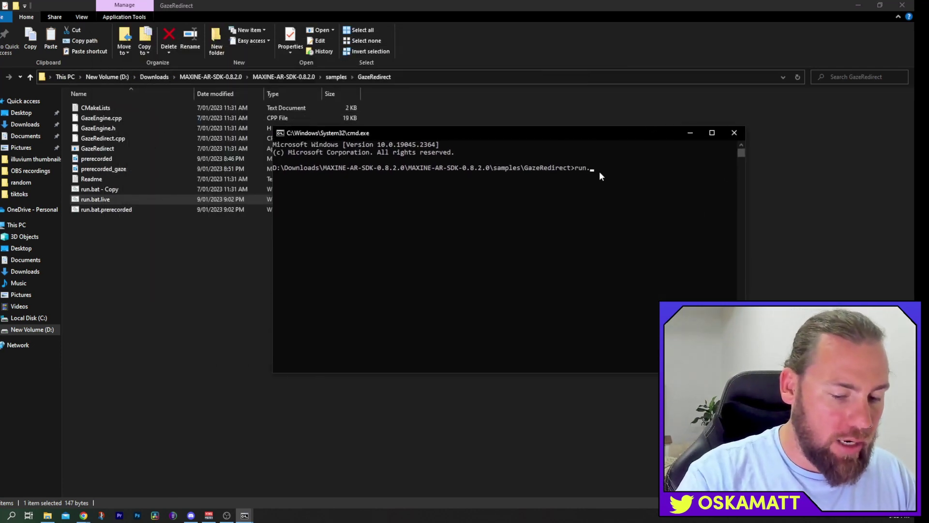
{"action": "type", "text": "bat"}
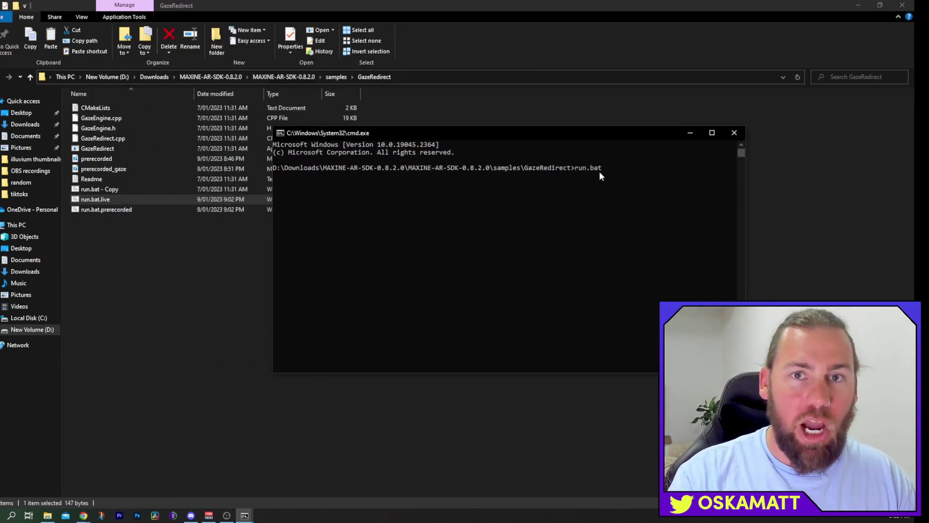
{"action": "type", "text": ".li"}
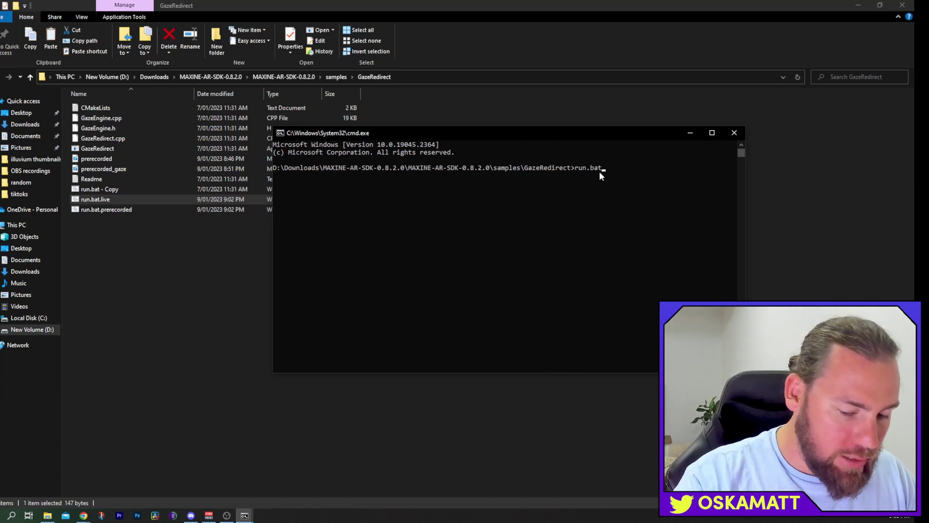
{"action": "type", "text": "ve"}
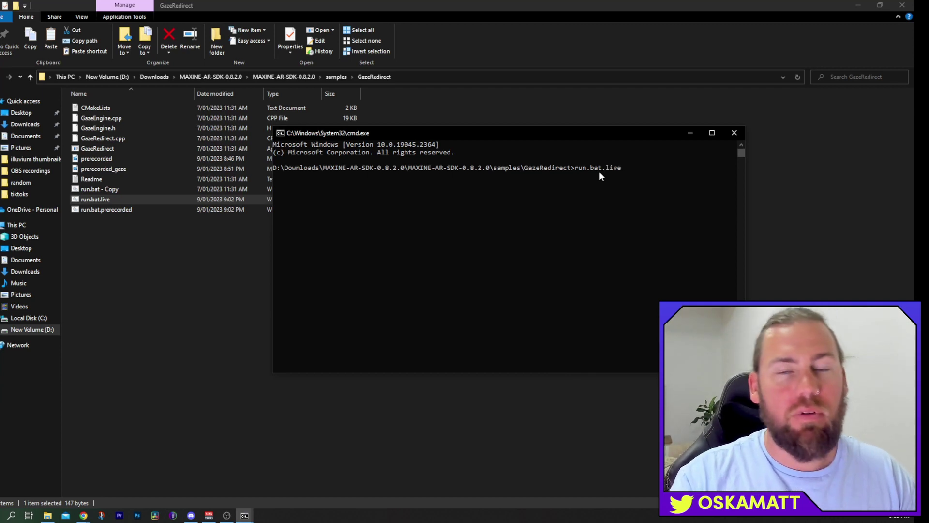
{"action": "key", "text": "Return"}
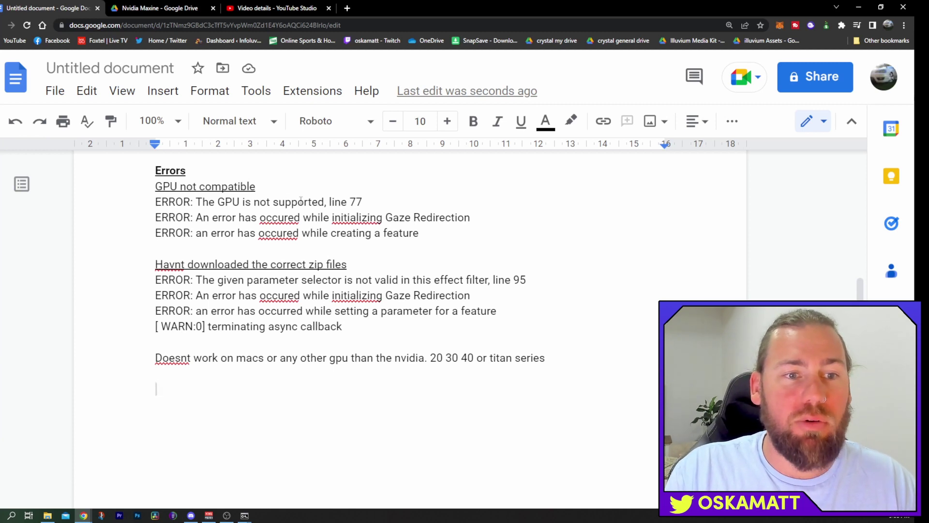
Review the Errors notes on GPU-not-compatible and wrong-zip error messages.
{"action": "double_click", "coordinate": [336, 199]}
{"action": "left_click", "coordinate": [435, 244]}
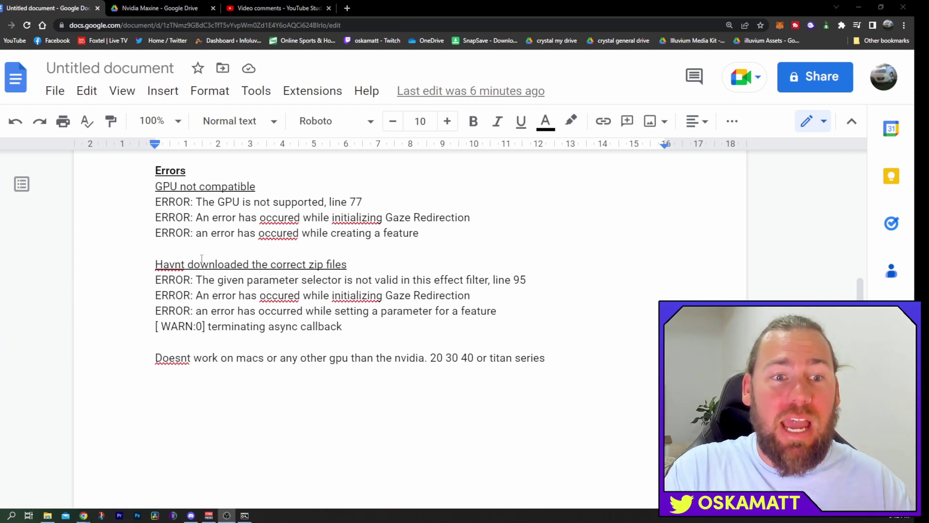
{"action": "left_click_drag", "start_coordinate": [214, 283], "coordinate": [530, 281]}
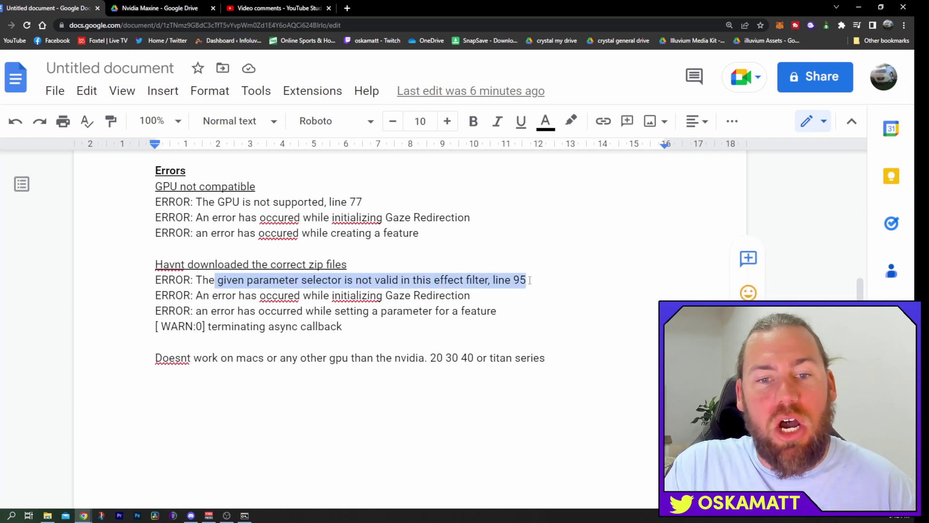
{"action": "left_click", "coordinate": [455, 296]}
{"action": "left_click_drag", "start_coordinate": [253, 265], "coordinate": [348, 264]}
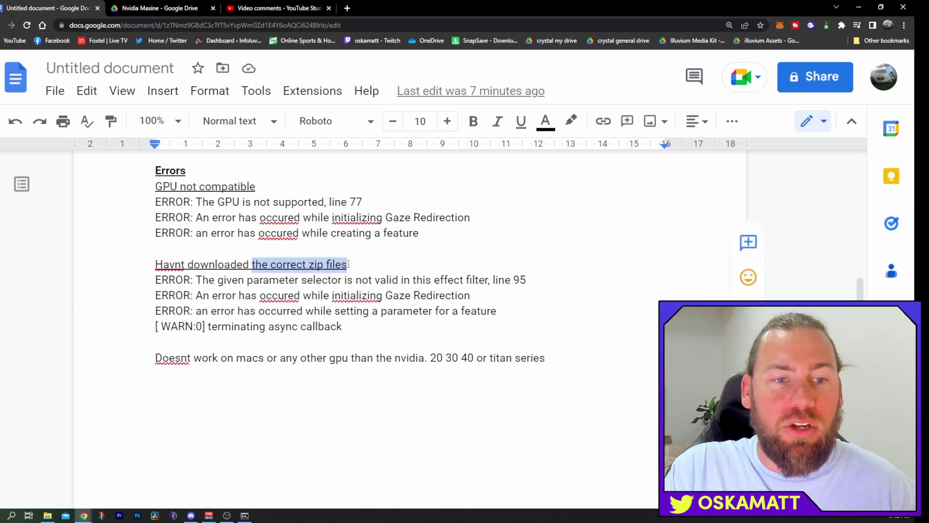